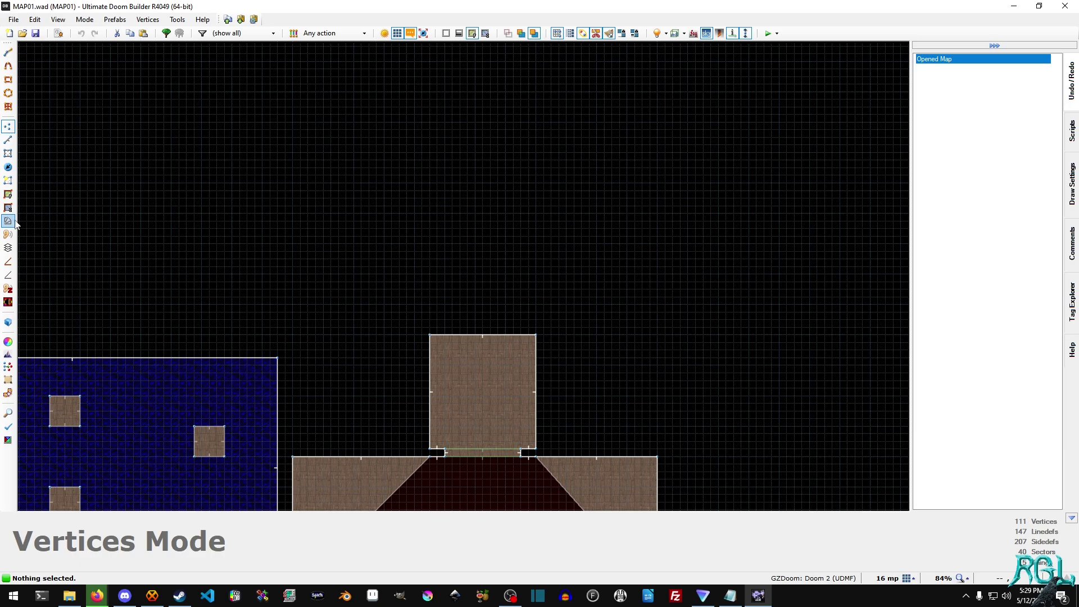
Step: Extend the small room north of the central chamber by moving its north linedef upward to about double the room's length
scroll(650, 382, down, 4)
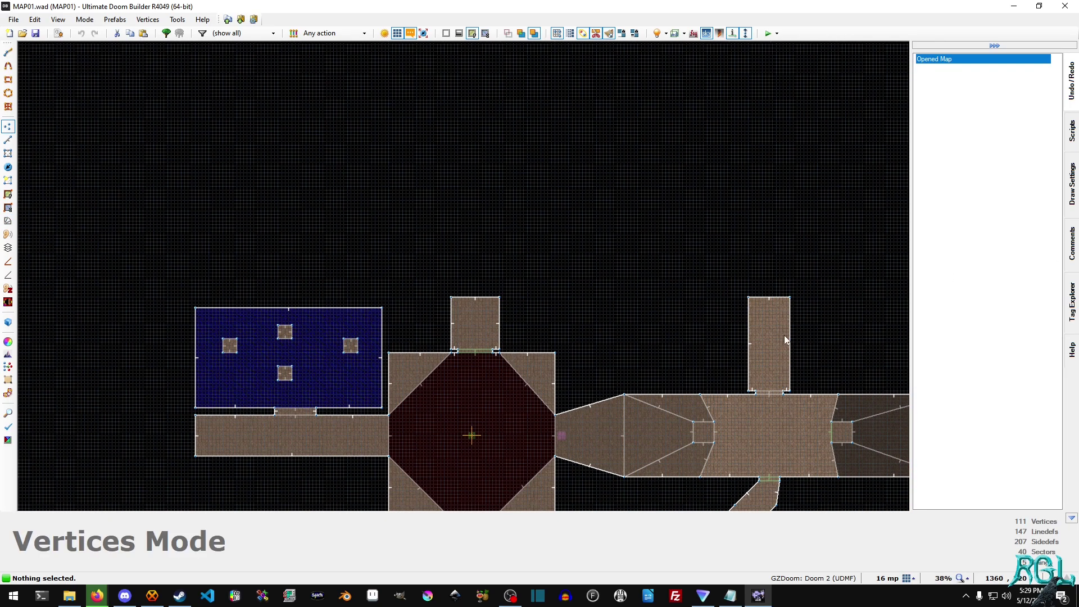
scroll(490, 274, up, 4)
scroll(491, 273, up, 3)
scroll(470, 343, up, 1)
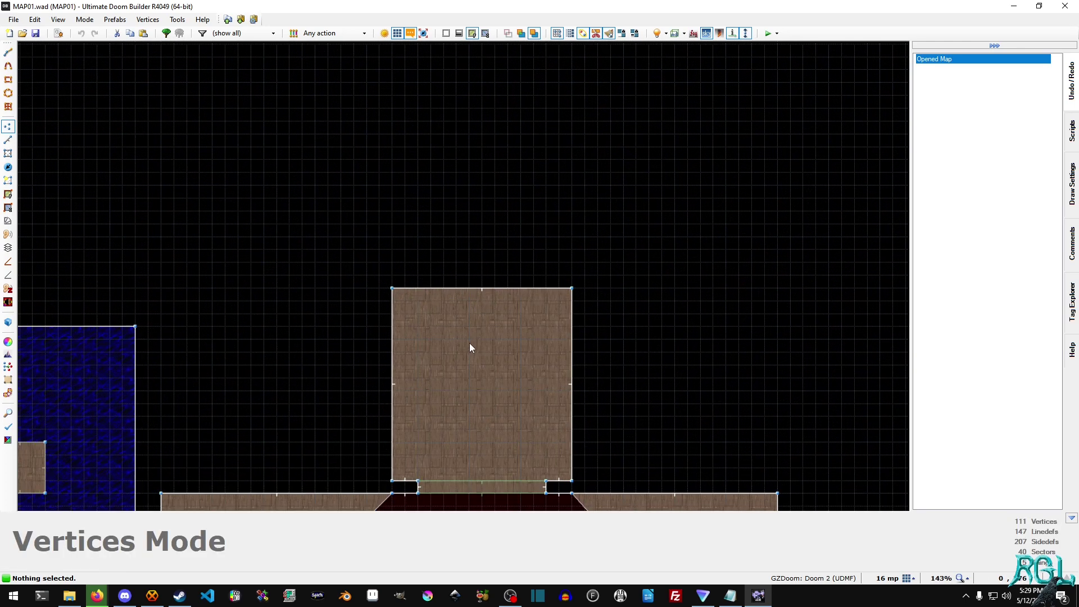
scroll(470, 343, down, 4)
key(l)
click(490, 302)
drag(489, 301, 486, 210)
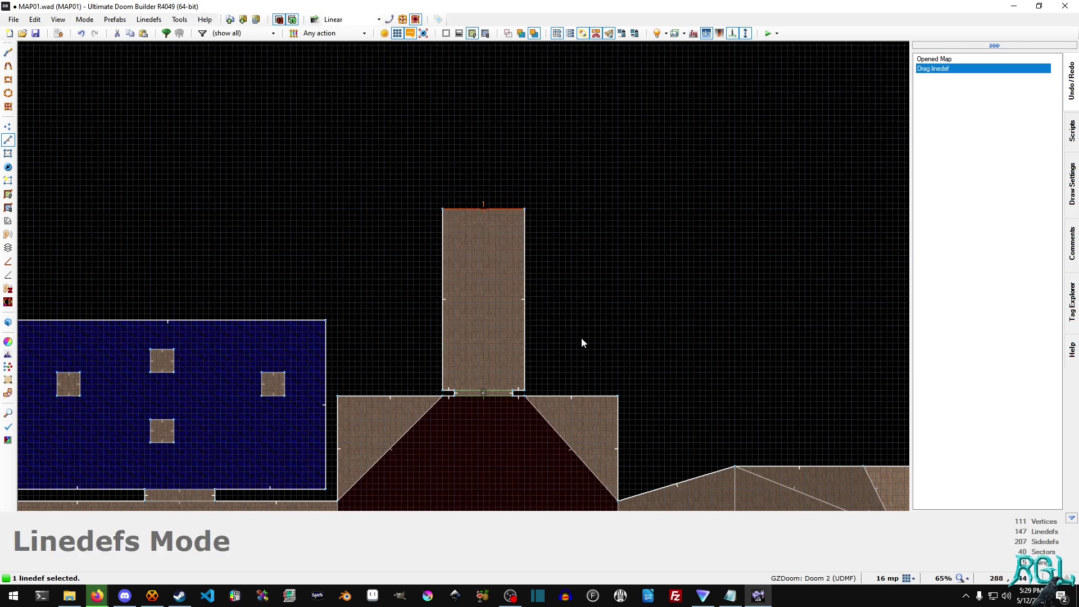
Step: Set the ceiling height of the extended room's sector to 256
key(s)
click(494, 272)
right_click(521, 328)
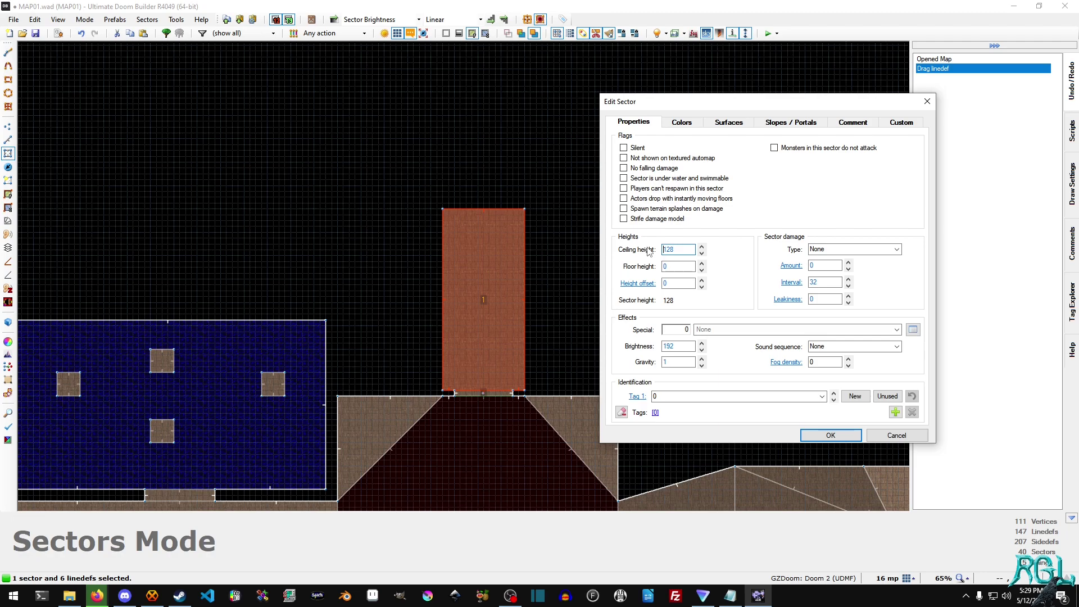
text(256)
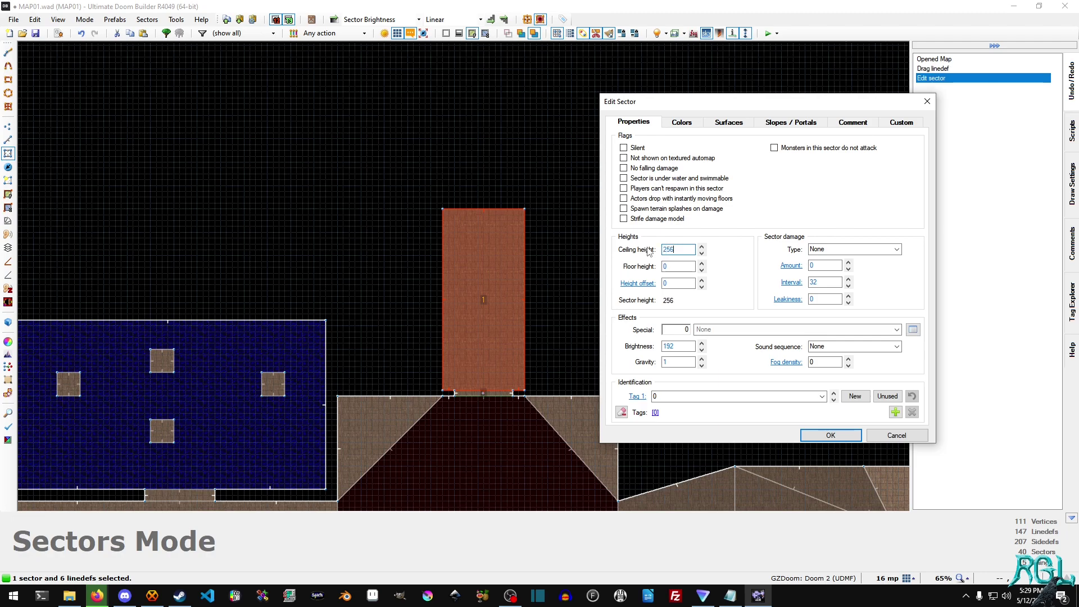
click(815, 435)
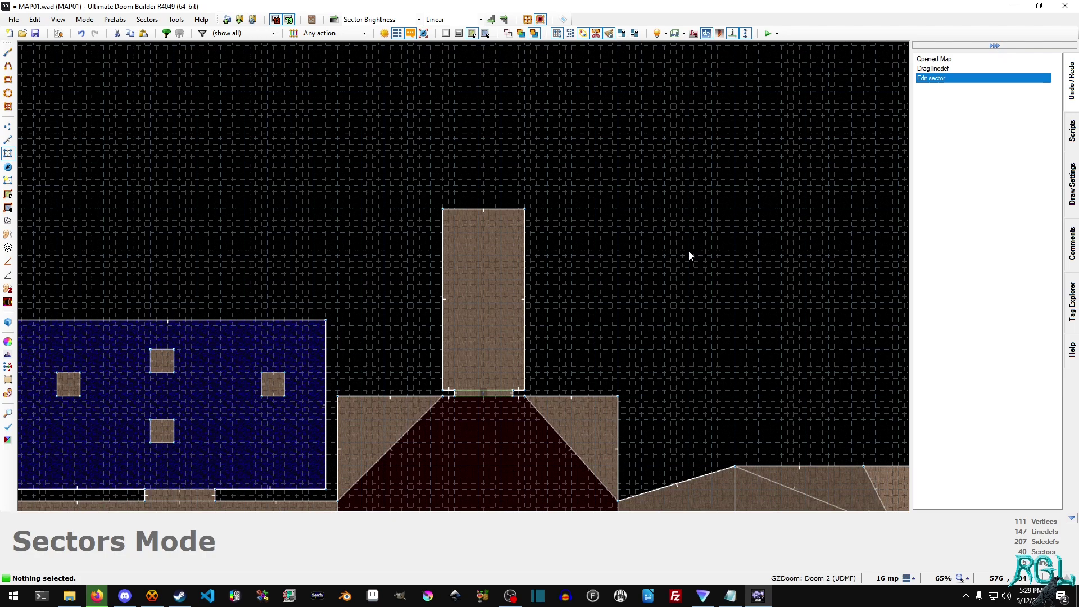
Step: Start the Stair Sector Builder on the extended room's north linedef with 8 sectors at a depth of 32
middle_drag(670, 244, 677, 339)
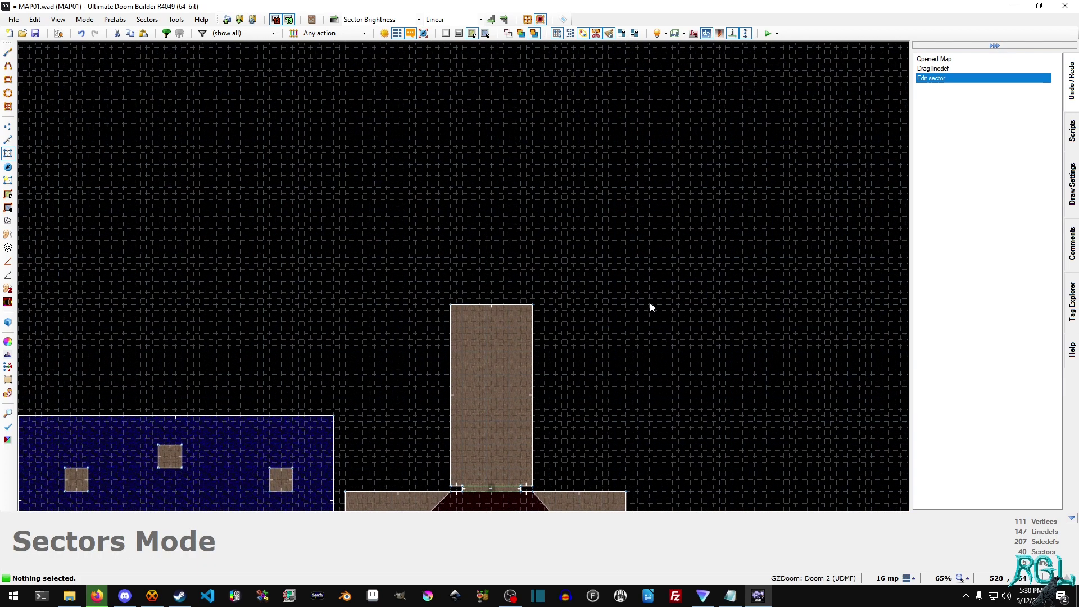
middle_drag(601, 326, 594, 245)
scroll(522, 210, up, 4)
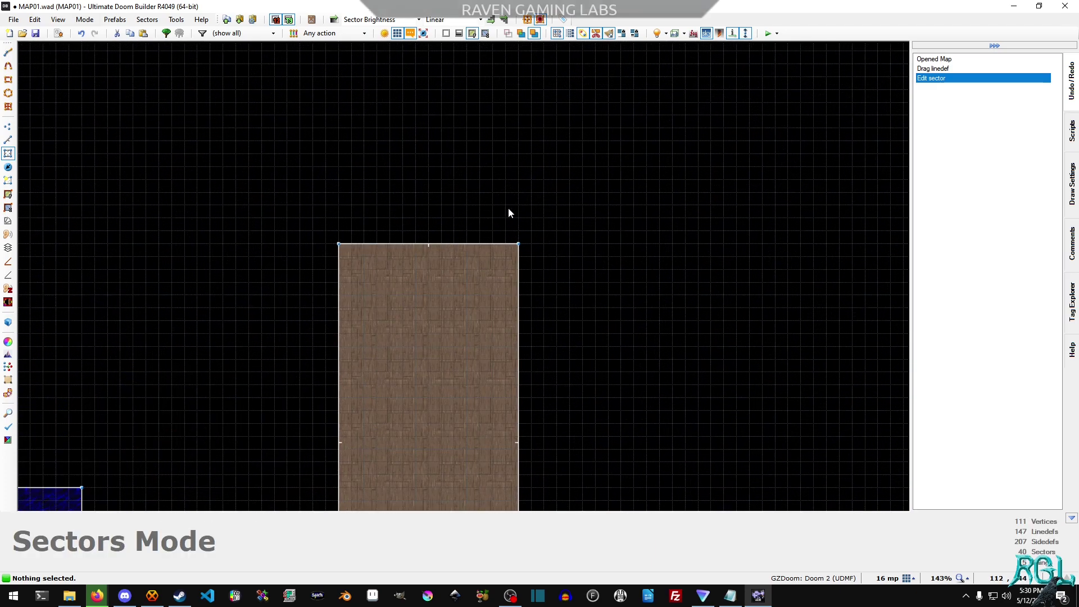
key(l)
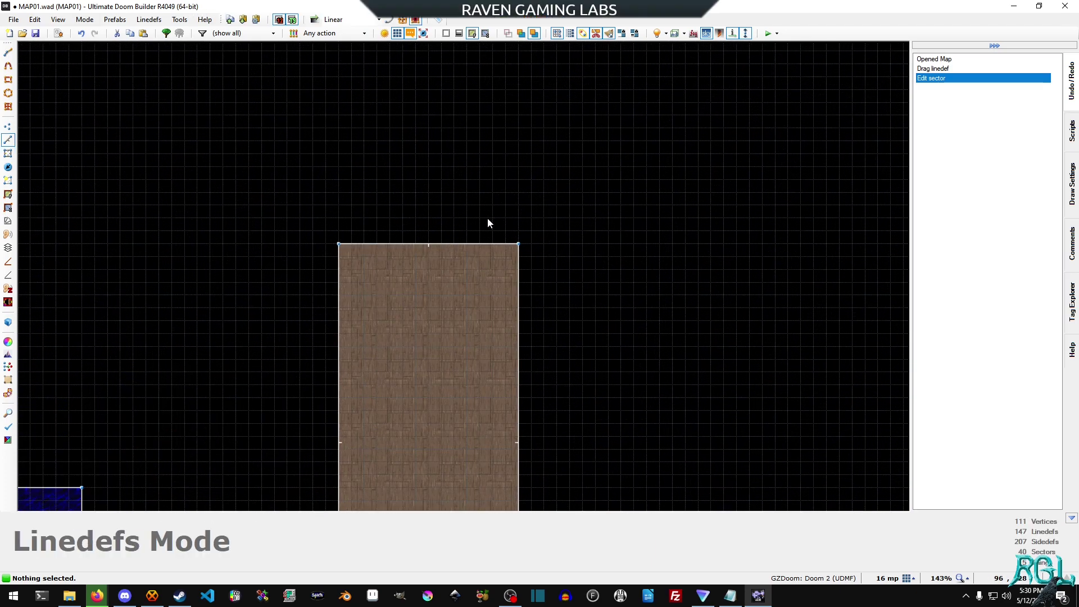
click(437, 231)
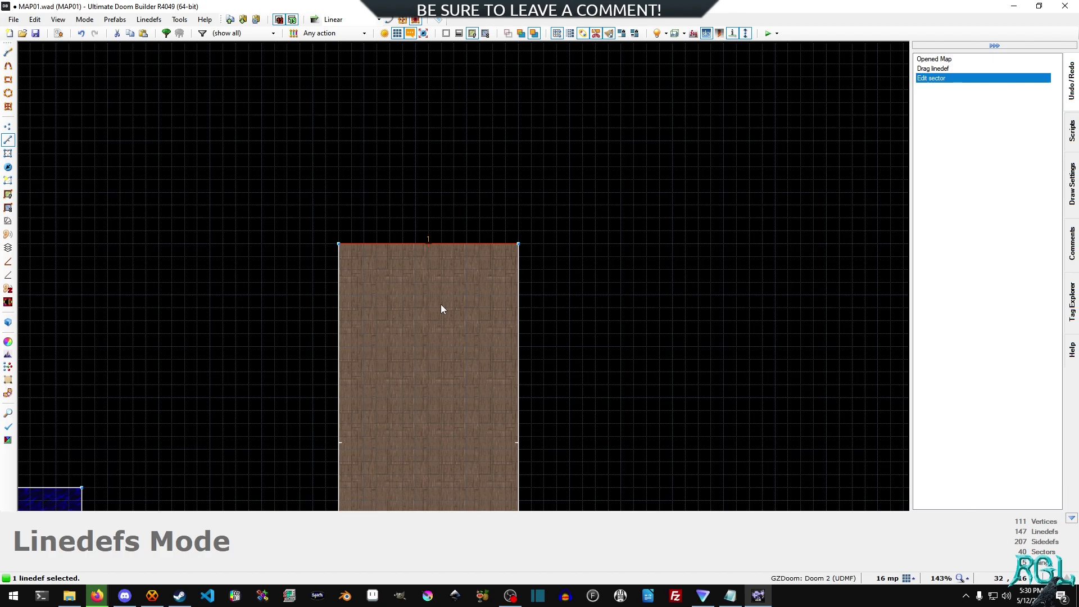
scroll(440, 304, down, 3)
scroll(417, 274, up, 5)
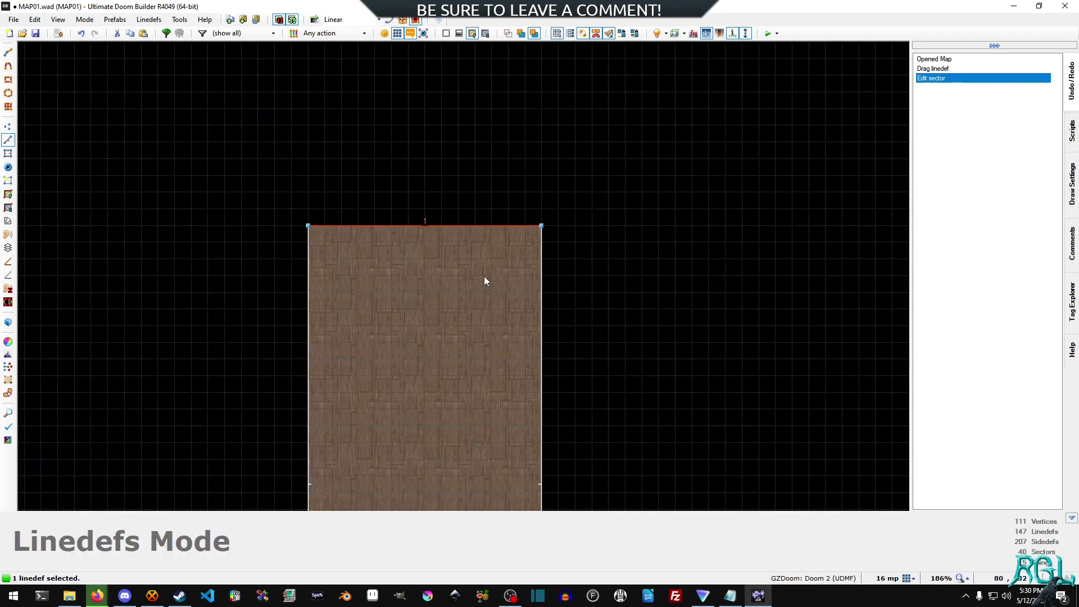
scroll(460, 227, up, 4)
scroll(454, 277, down, 4)
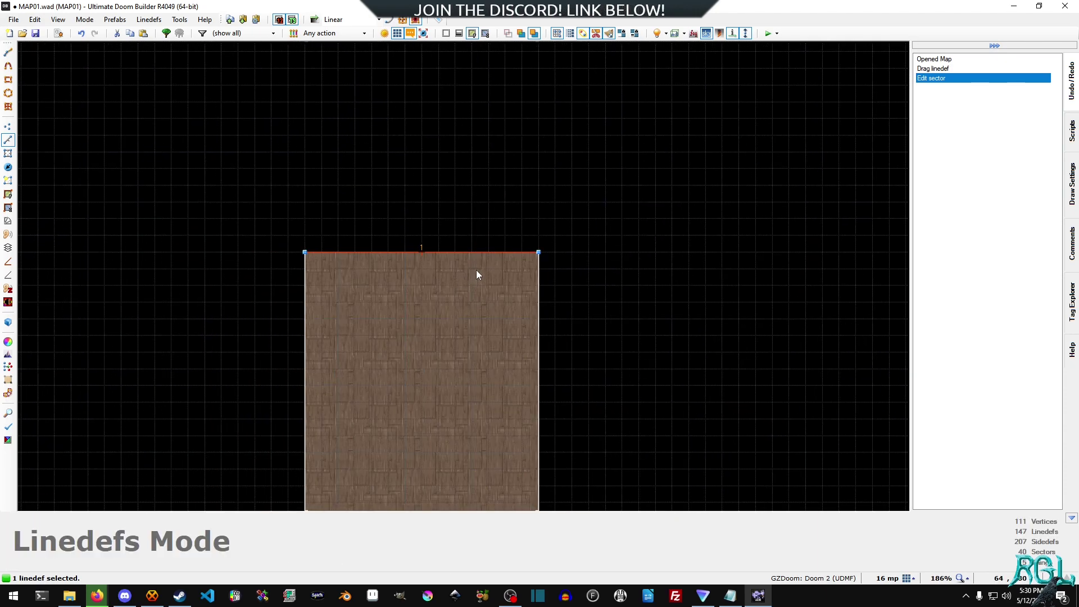
scroll(476, 275, down, 1)
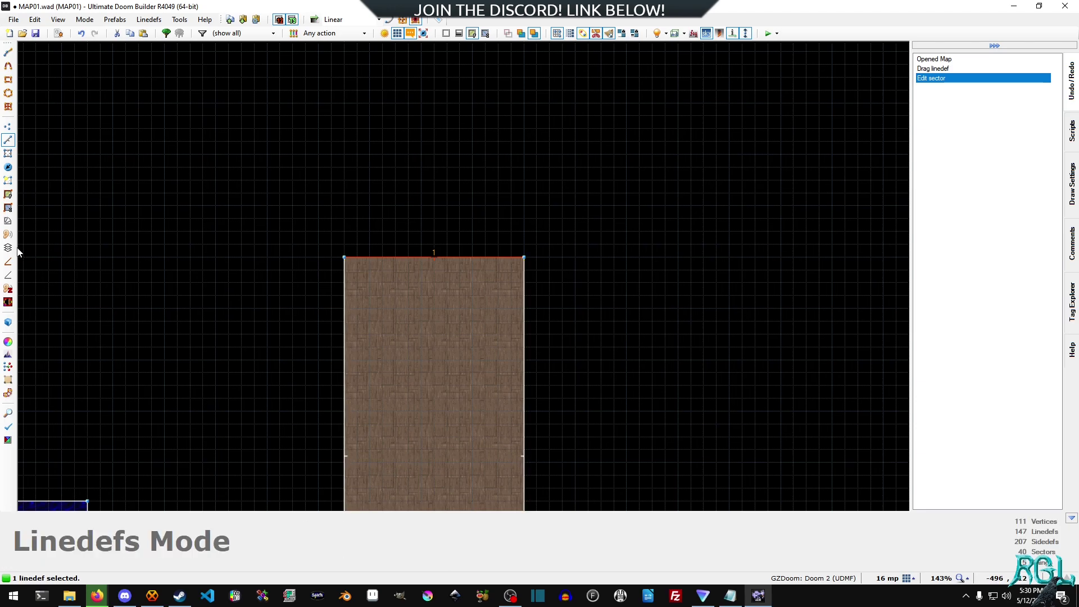
click(8, 222)
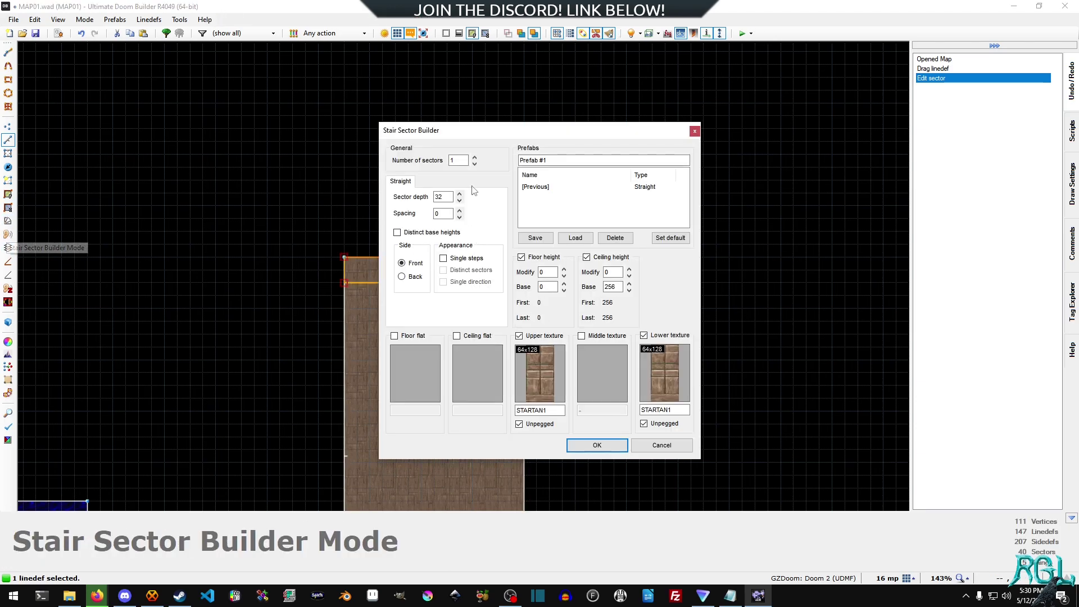
drag(499, 127, 742, 145)
click(717, 174)
click(716, 173)
click(716, 173)
click(717, 174)
click(717, 174)
click(717, 174)
click(717, 174)
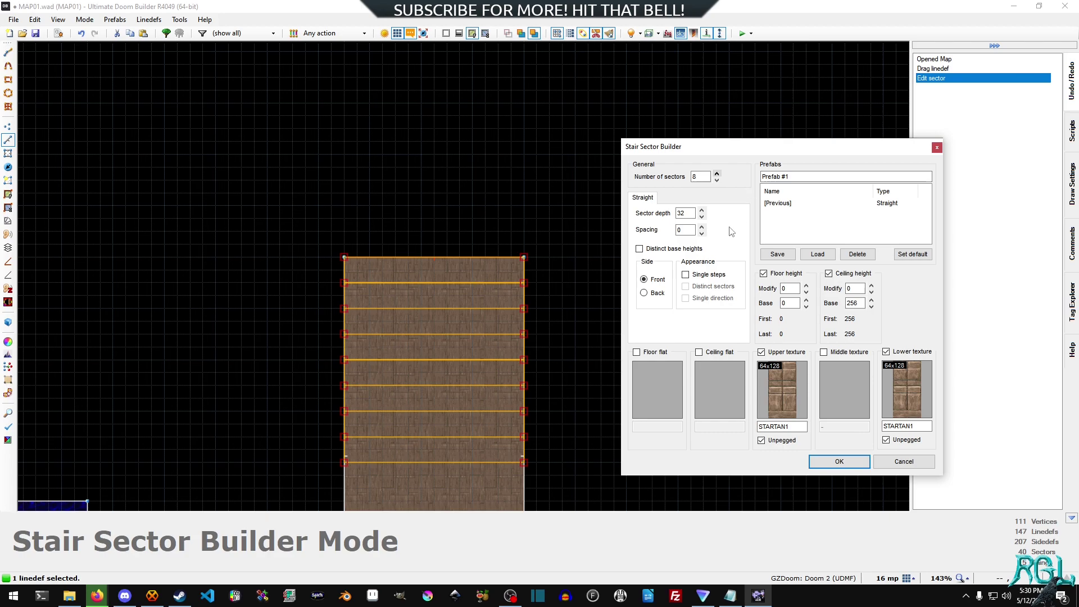
click(701, 216)
click(702, 210)
Step: Compare the stair preview on the Front and Back sides of the selected linedef
click(664, 292)
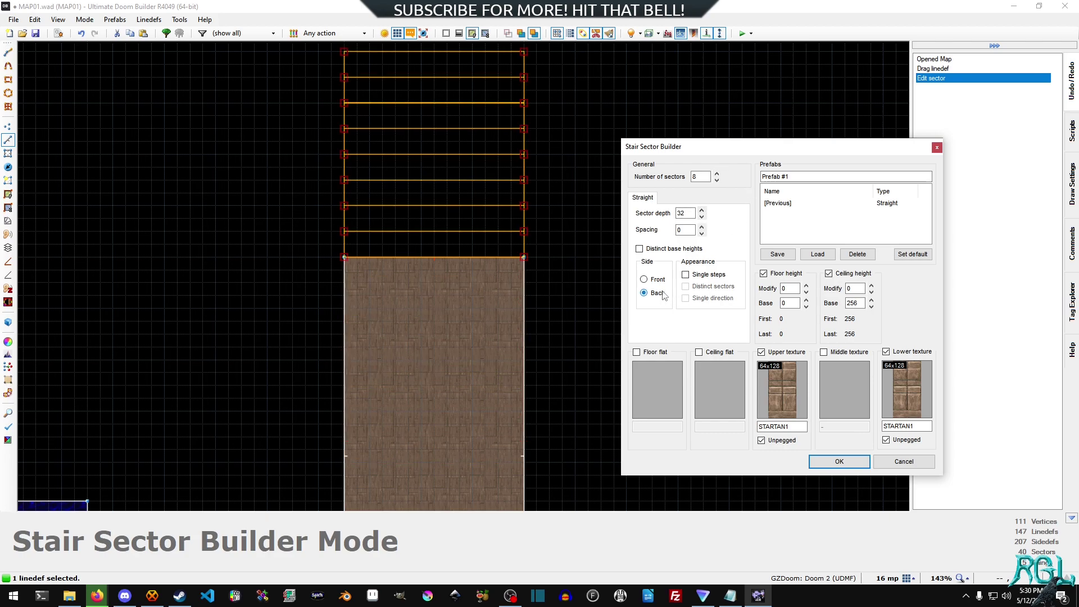
click(664, 284)
click(661, 293)
click(659, 280)
click(658, 292)
click(660, 281)
click(661, 293)
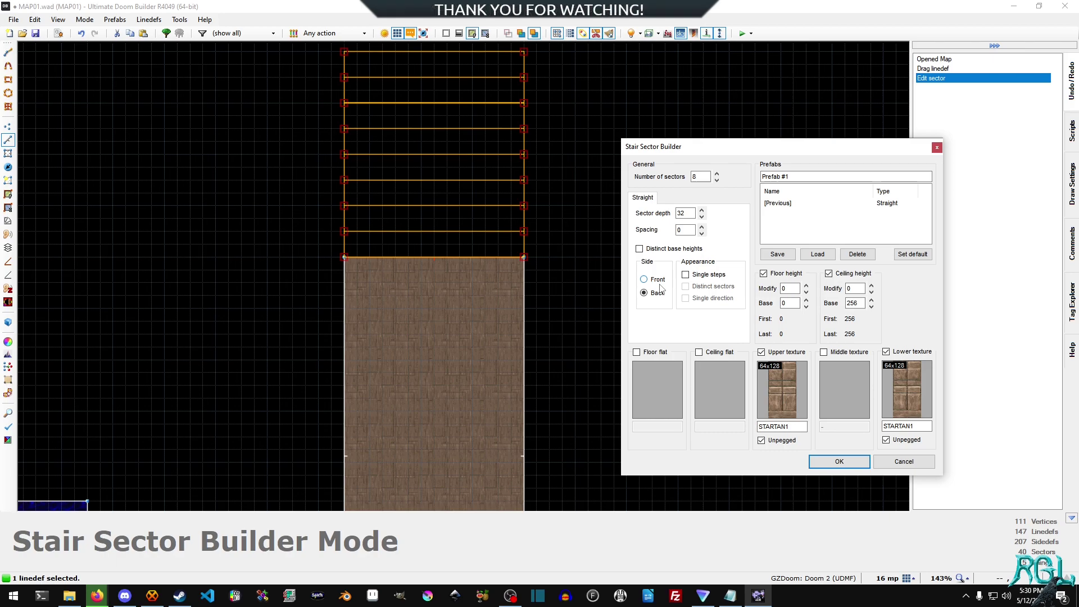
click(660, 286)
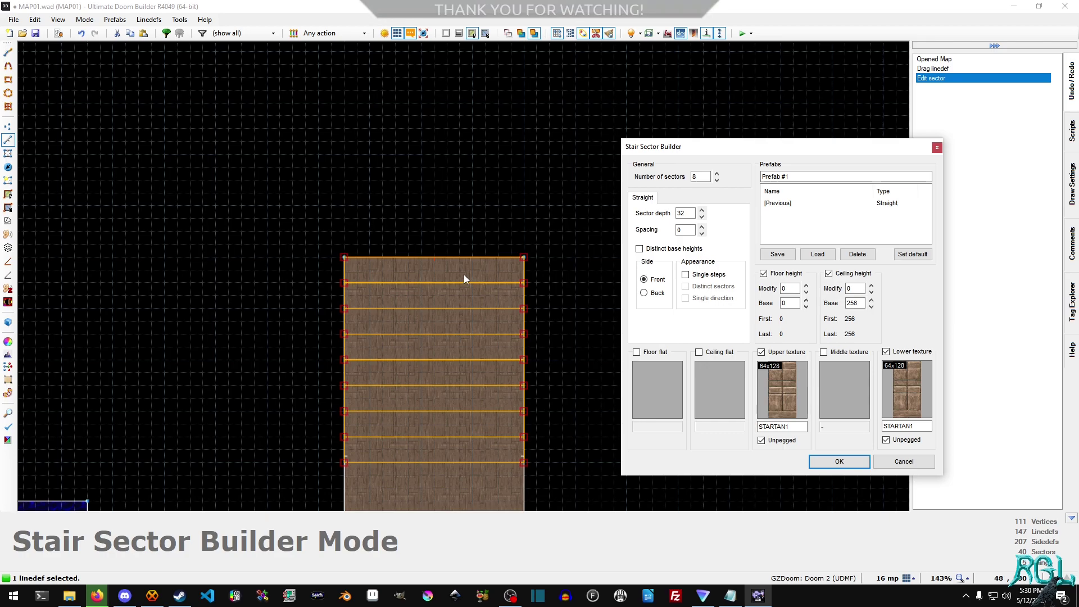
Step: Set the floor height modifier to 16, choose the Back side, and build the stairs
click(787, 290)
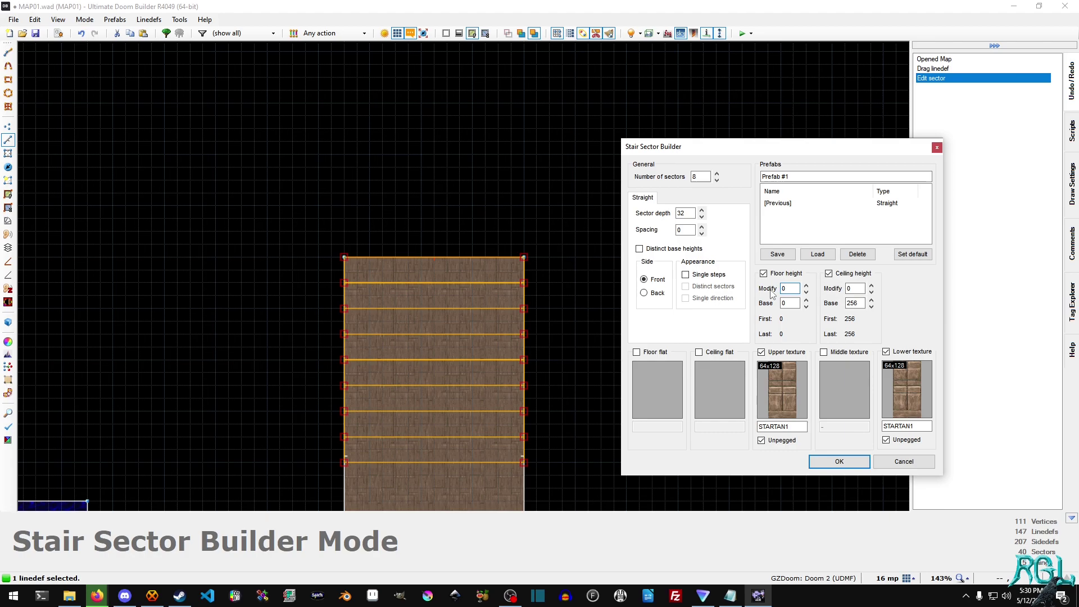
text(16)
click(656, 294)
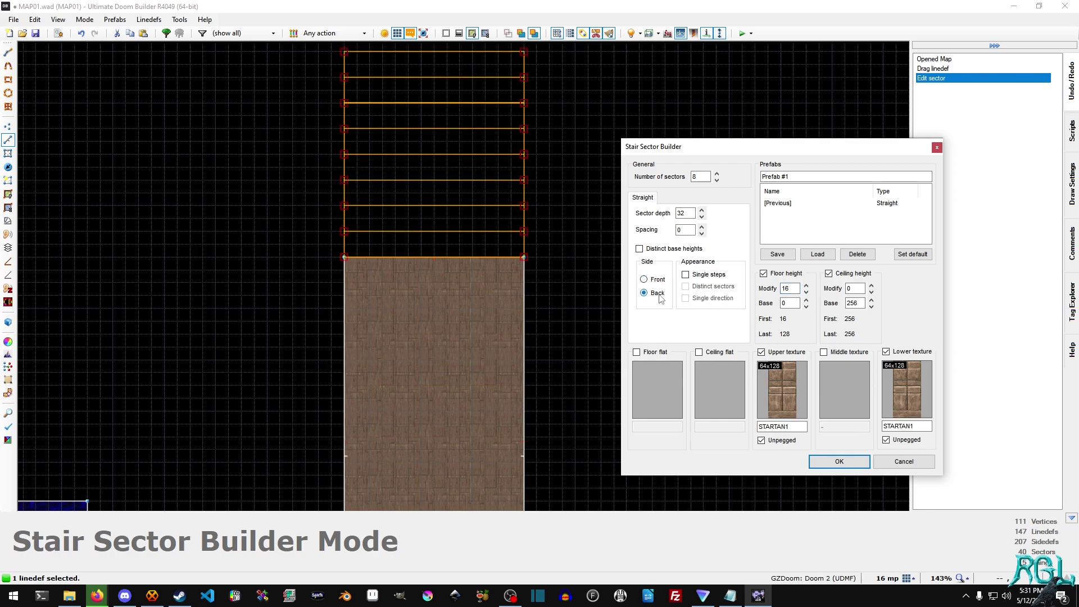
scroll(438, 269, down, 4)
click(839, 463)
Step: Inspect the new staircase in the 3D view, looking at it from the room and from the steps
key(q)
key(w)
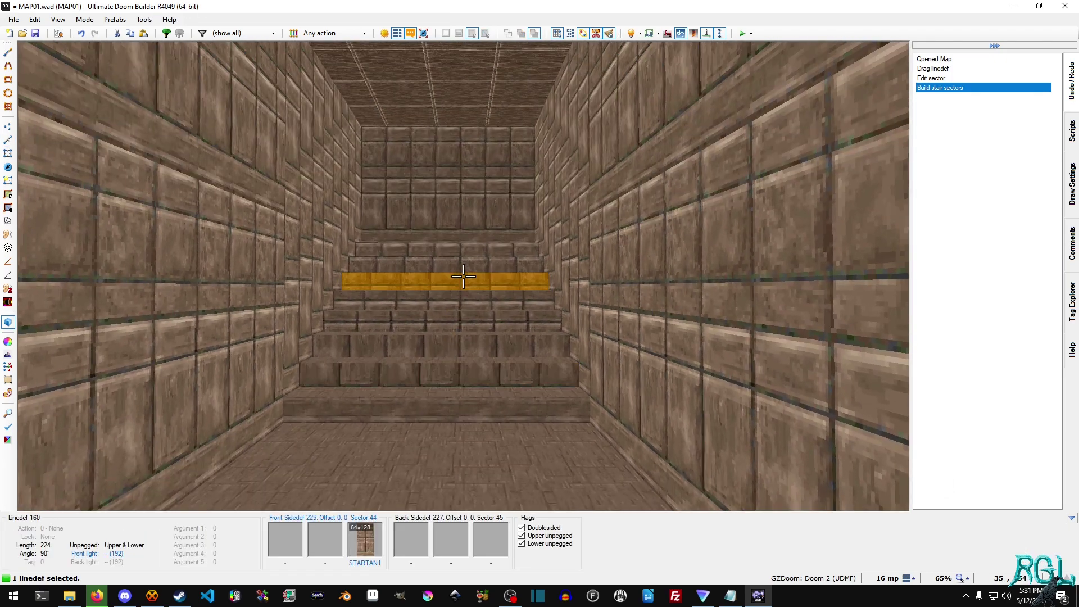
key(w)
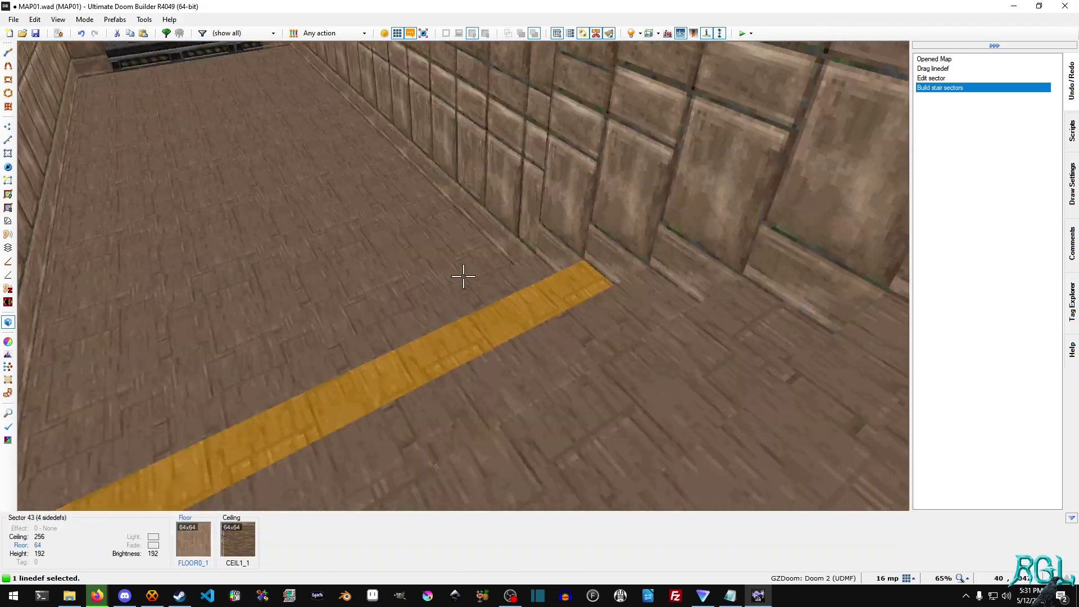
key(s)
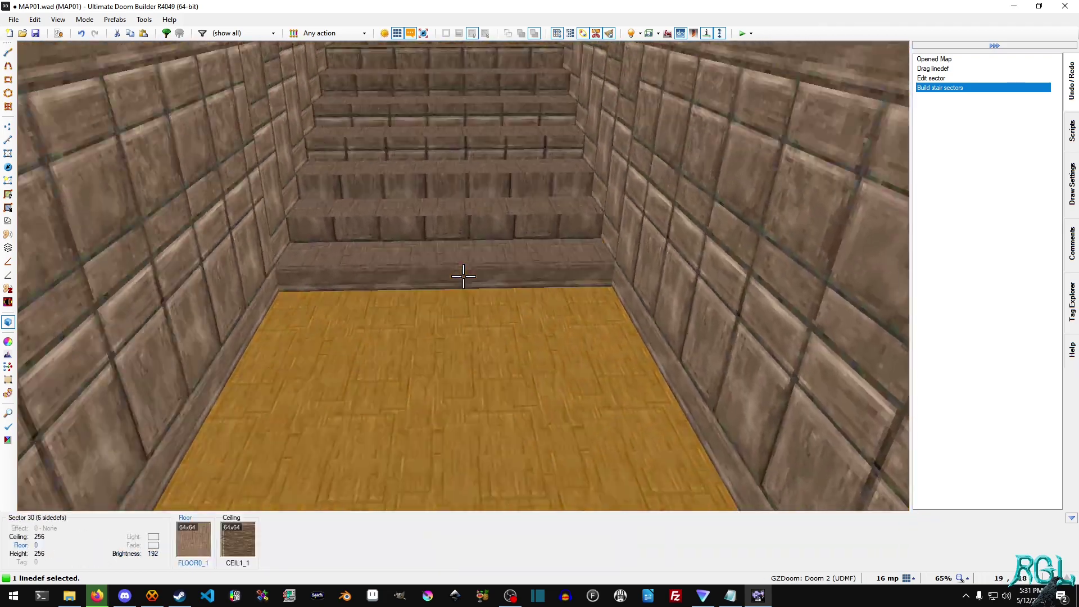
key(w)
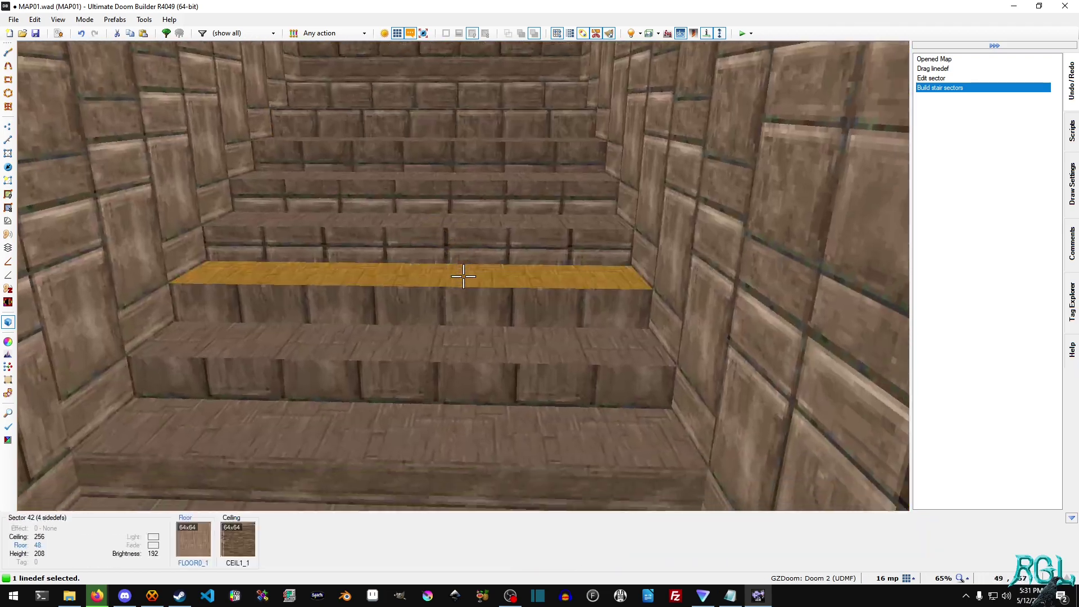
Step: Return to the 2D map and undo the stair build
key(q)
key(ctrl+z)
scroll(466, 225, up, 3)
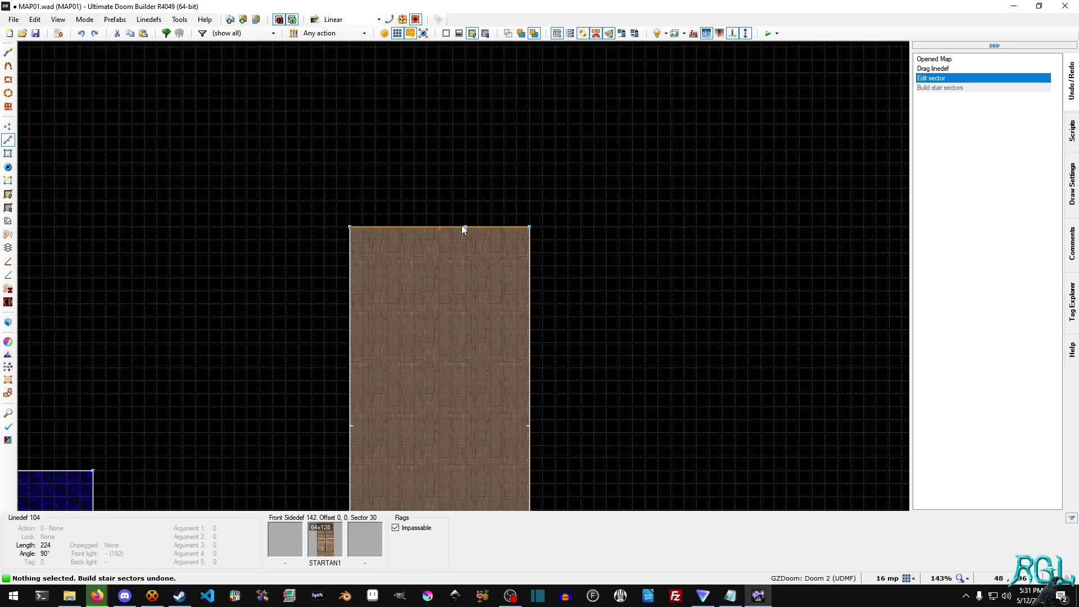
Step: Shorten the room by moving its north linedef closer to the doorway, leaving space beyond it for stairs
drag(462, 227, 467, 378)
middle_drag(551, 374, 592, 254)
drag(490, 257, 495, 207)
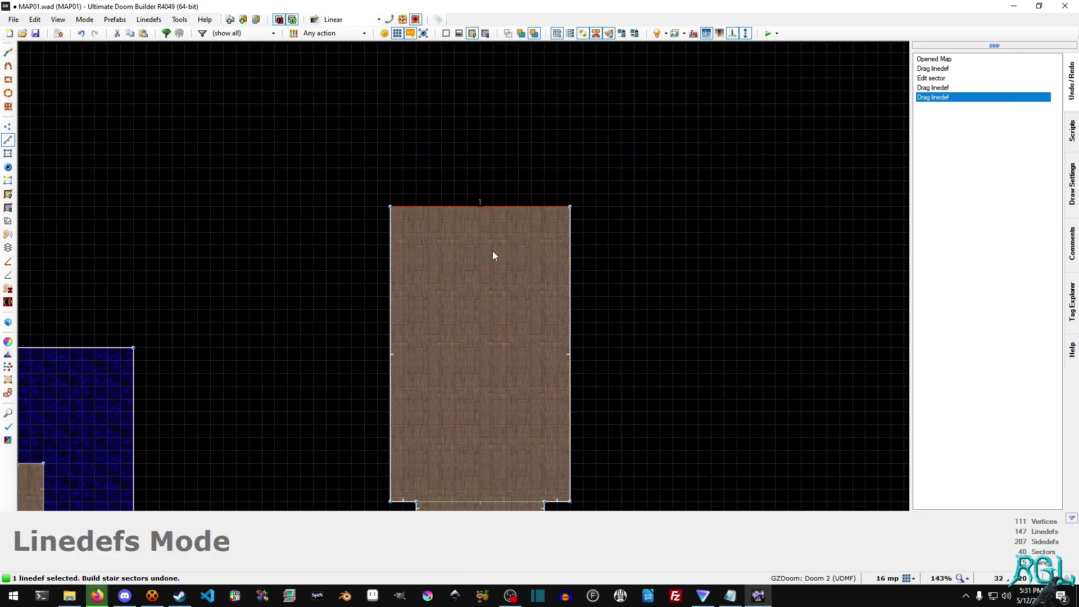
Step: Start the Stair Sector Builder on the room's north linedef and set the number of sectors to 8
click(8, 221)
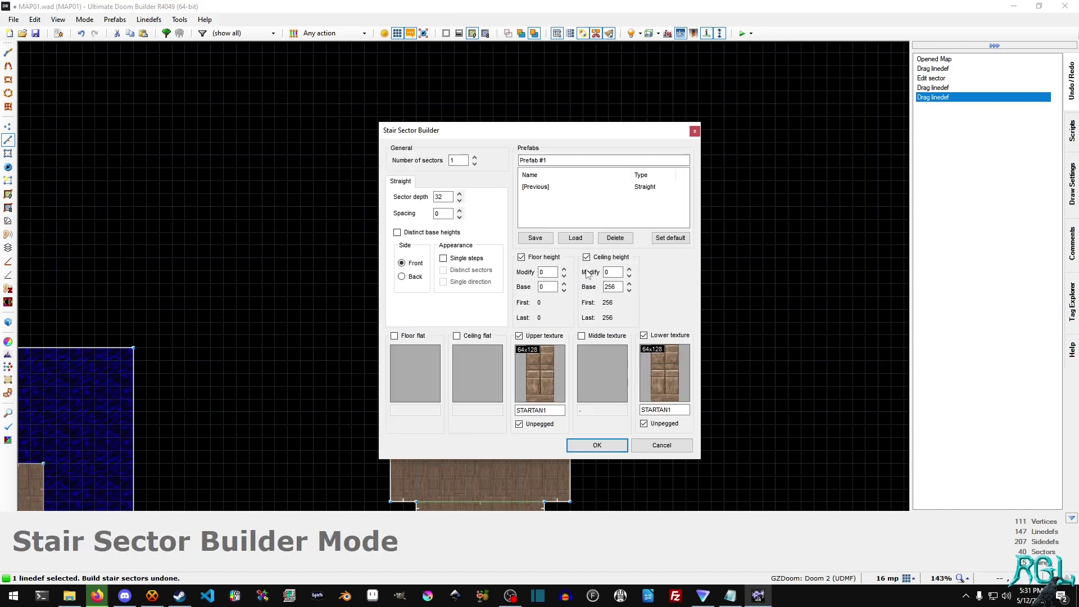
click(474, 158)
click(473, 158)
click(473, 158)
click(473, 158)
click(473, 158)
click(473, 158)
drag(507, 131, 679, 136)
click(646, 162)
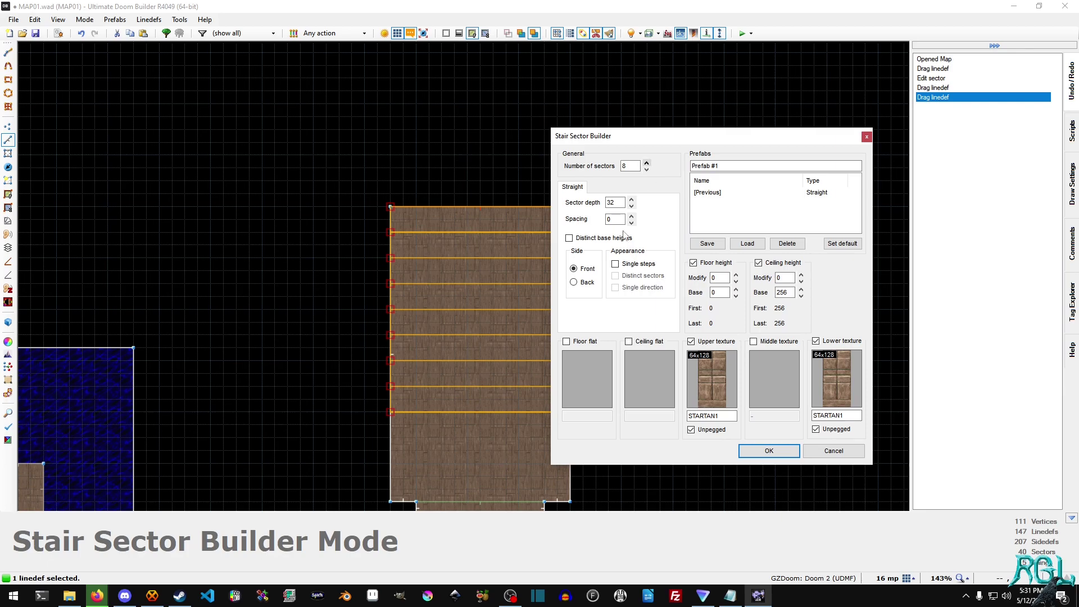
Step: Place the stairs on the Back side of the linedef and set the floor height modifier to 16
click(587, 282)
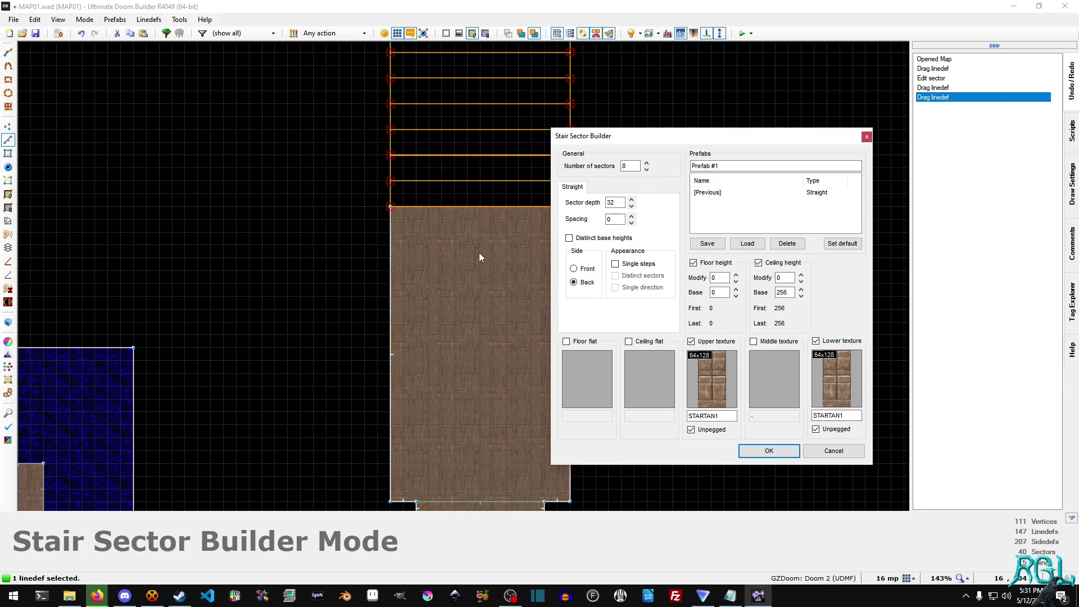
double_click(714, 278)
text(16)
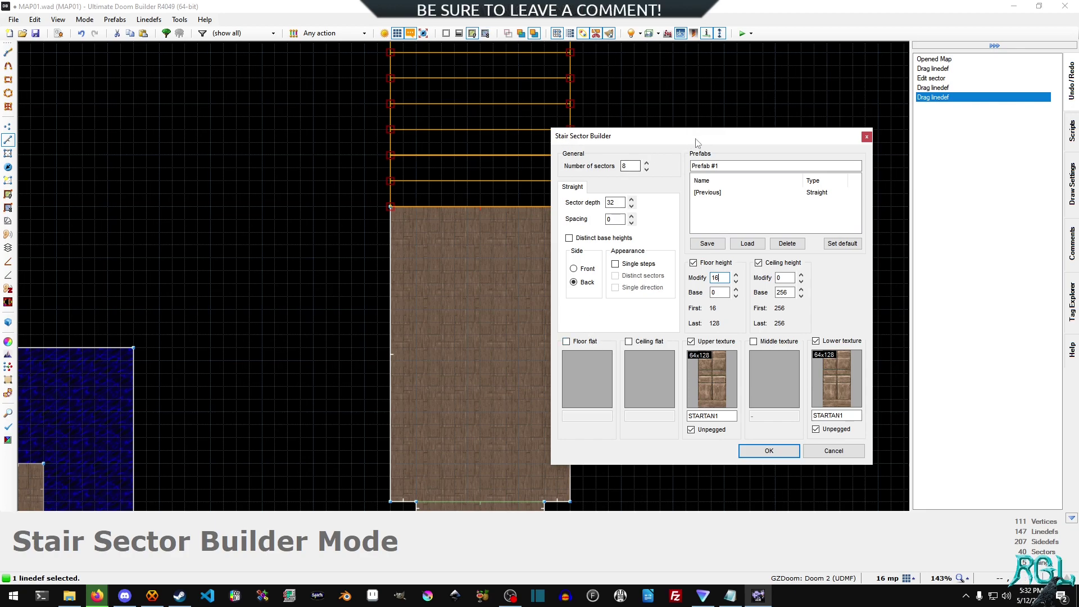
drag(695, 138, 840, 83)
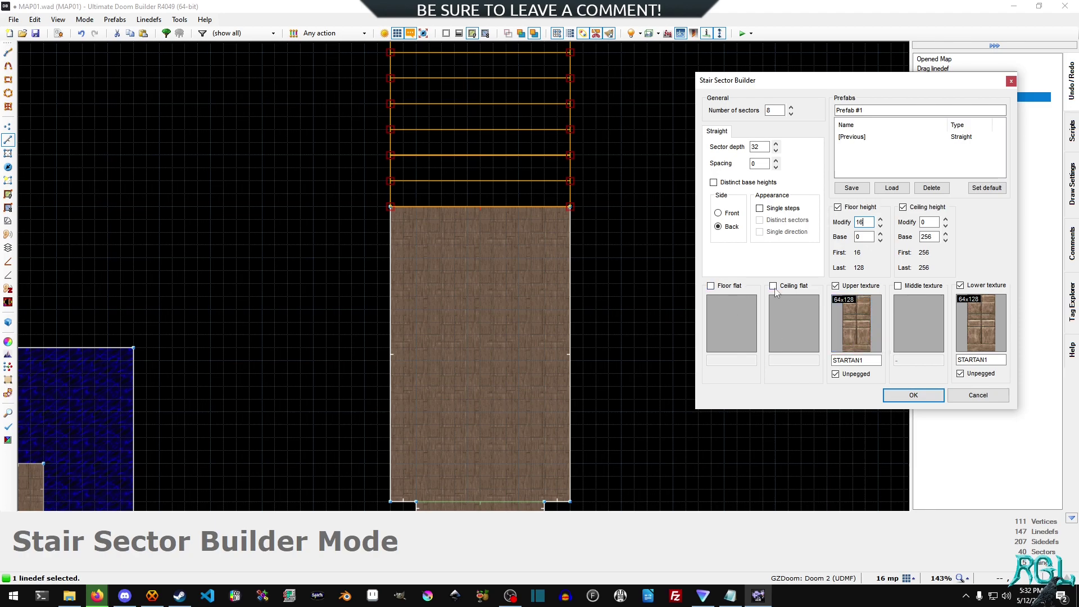
Step: Set the upper texture of the stair sectors to STEP5 from the Steps texture set
click(858, 324)
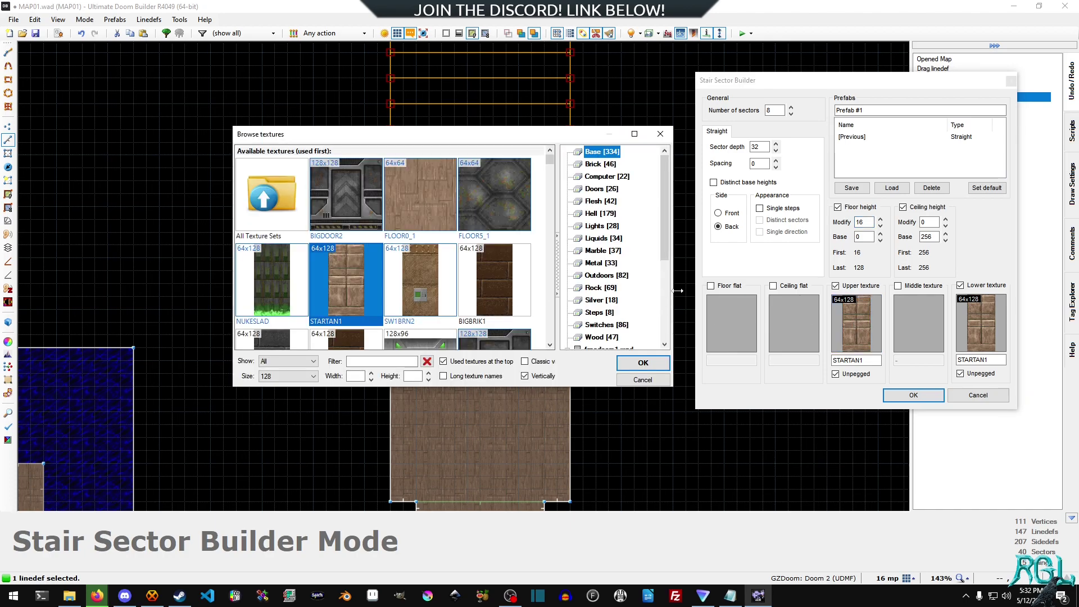
scroll(618, 250, down, 2)
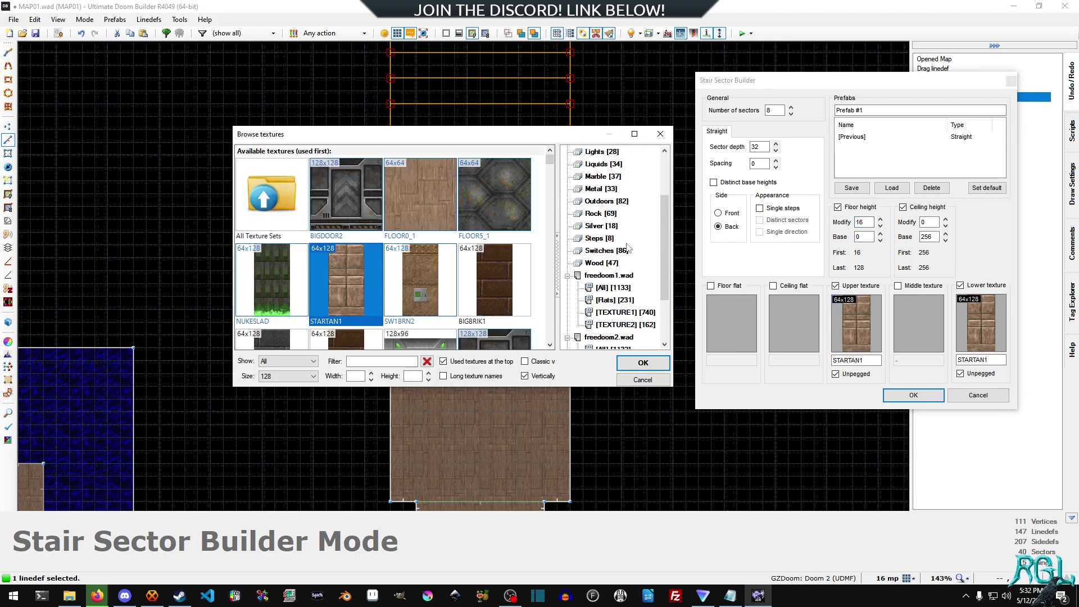
click(596, 238)
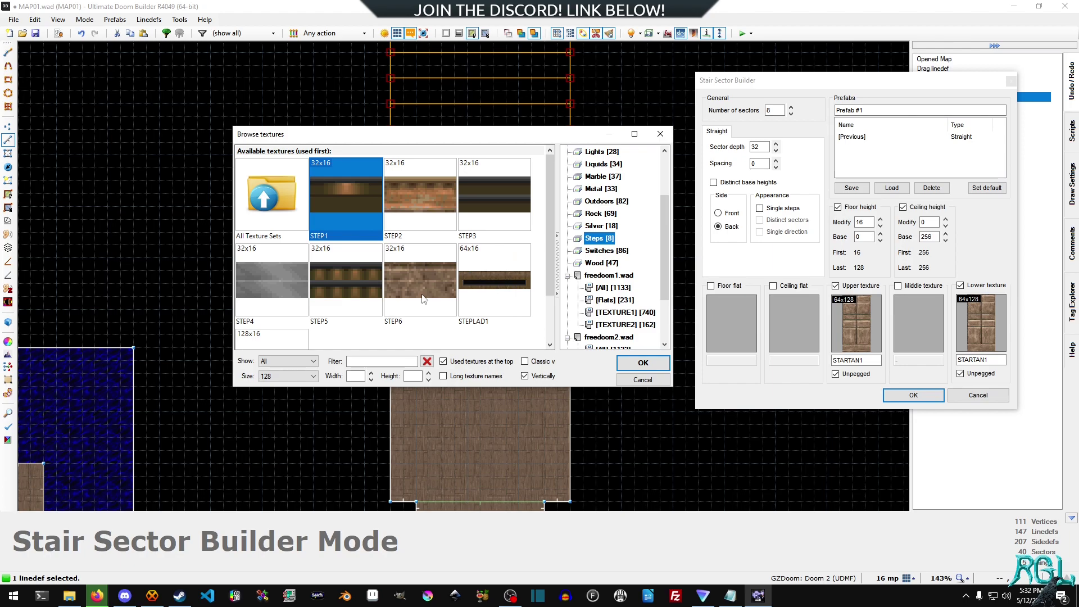
click(361, 282)
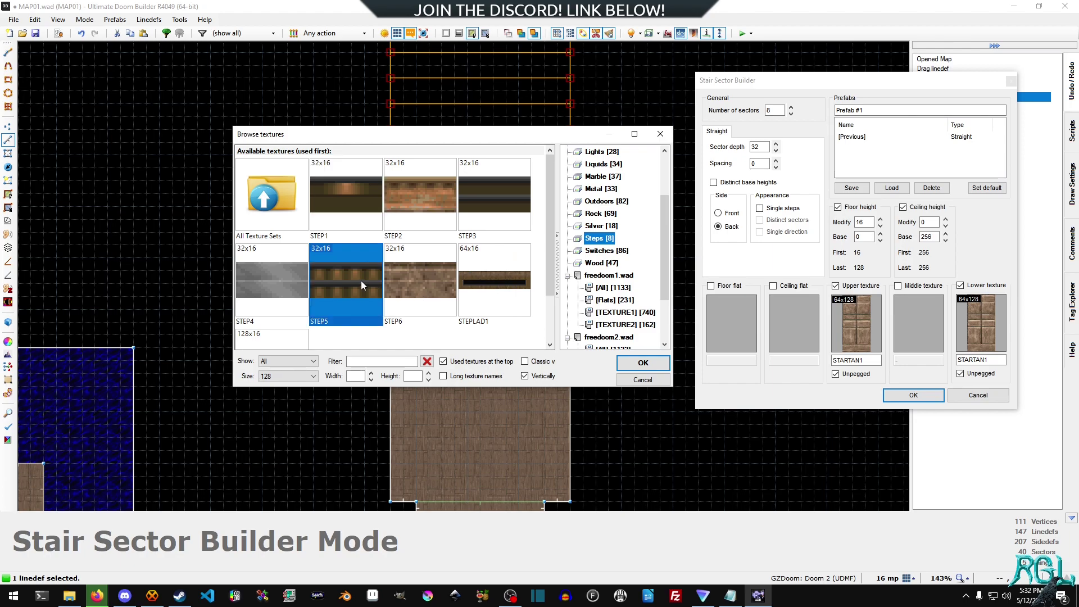
double_click(362, 281)
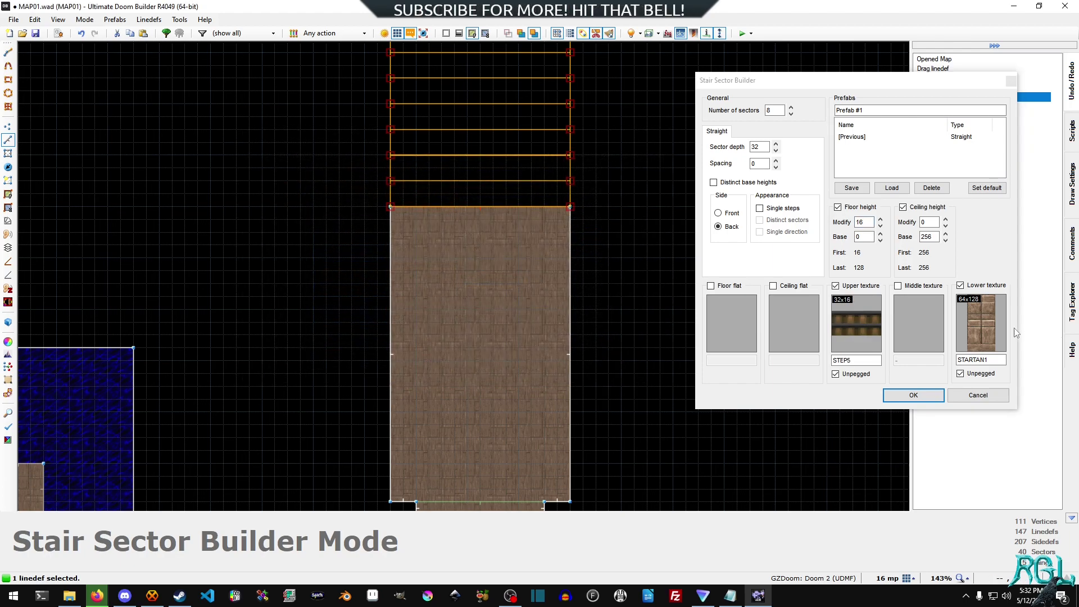
Step: Set the stairs' lower texture to STEP3 from the Steps set and build the stair sectors
click(989, 325)
click(600, 313)
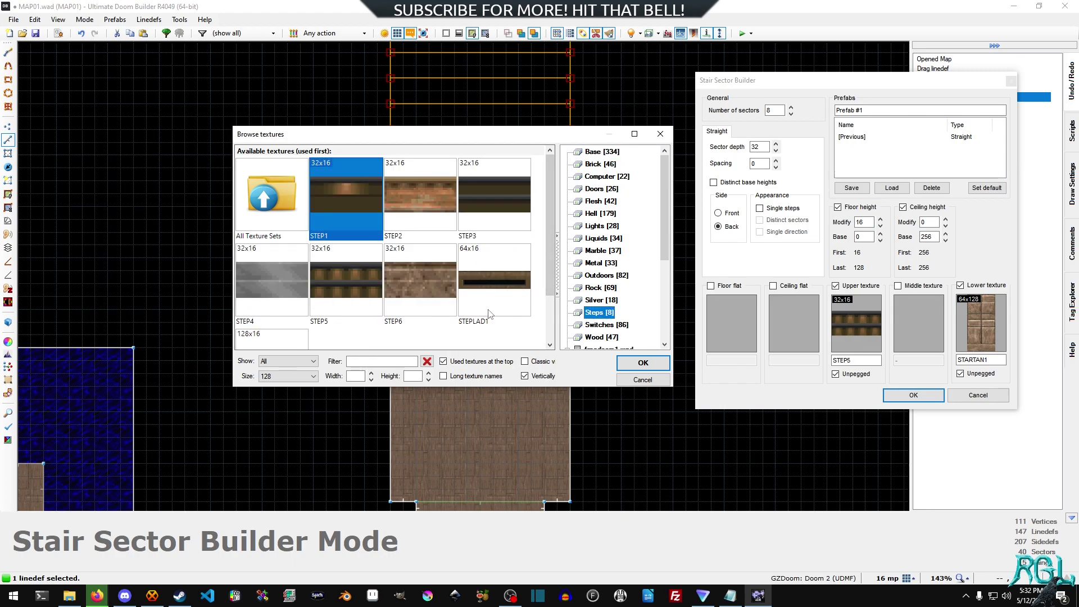
double_click(501, 196)
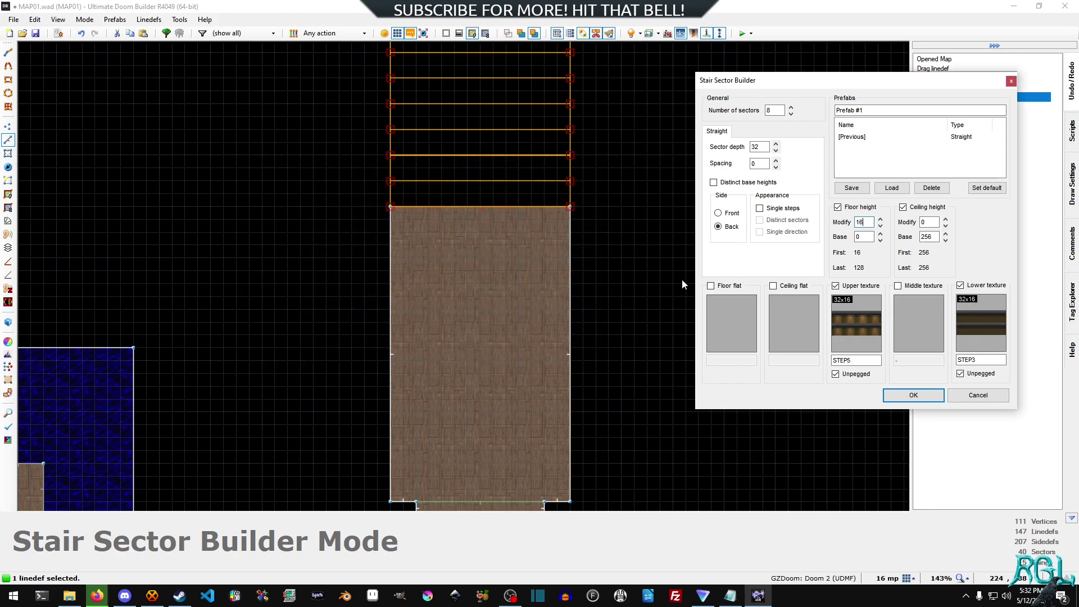
click(913, 395)
Step: Examine the ascending stairs, their STEP3 risers and the surrounding walls in the 3D view, then return to the 2D map
key(q)
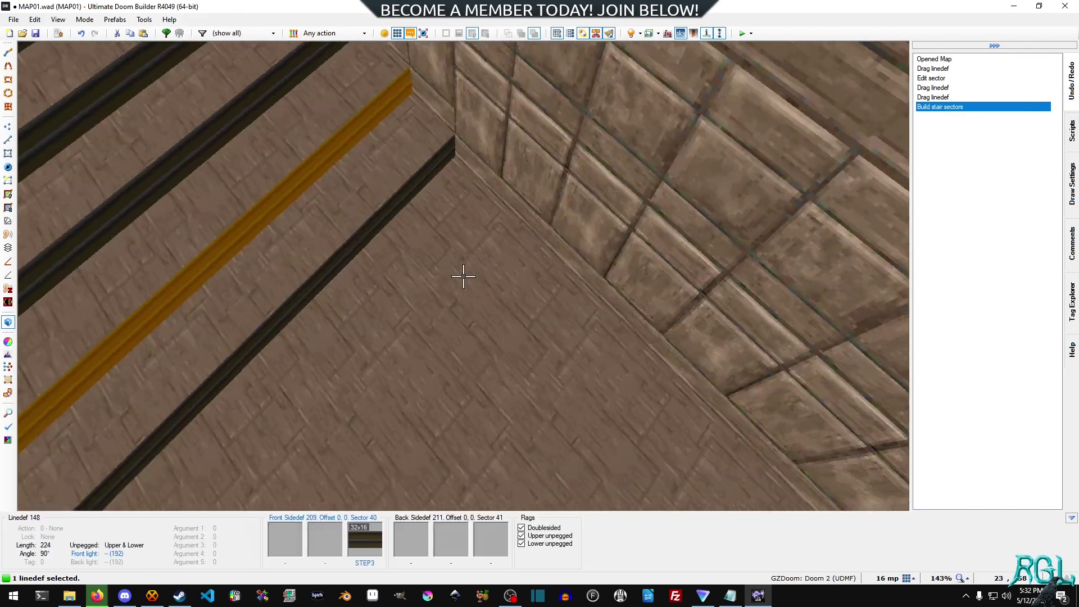
key(e)
key(d)
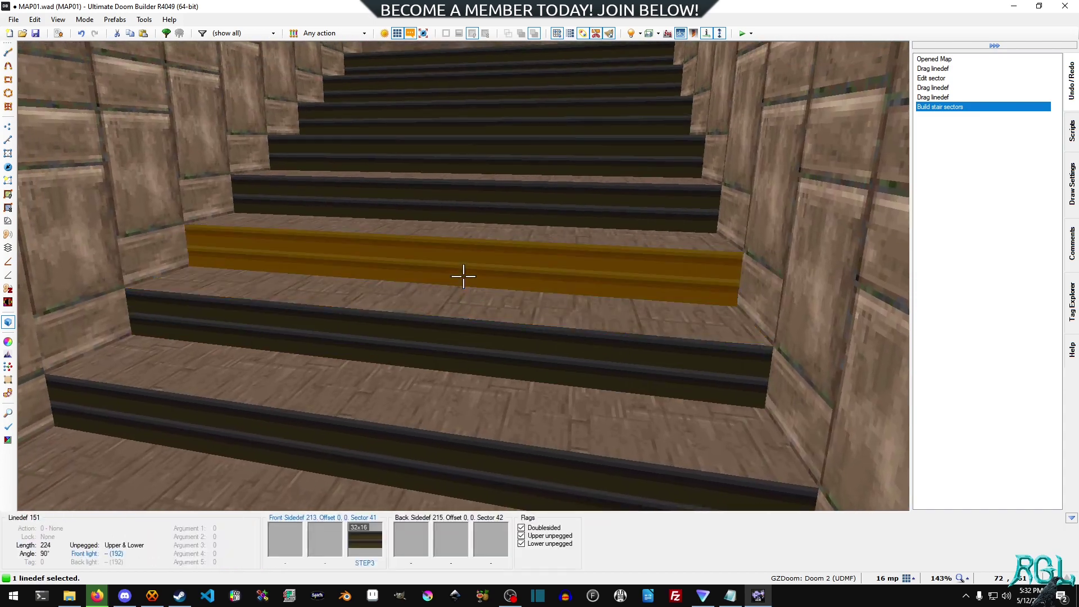
key(s)
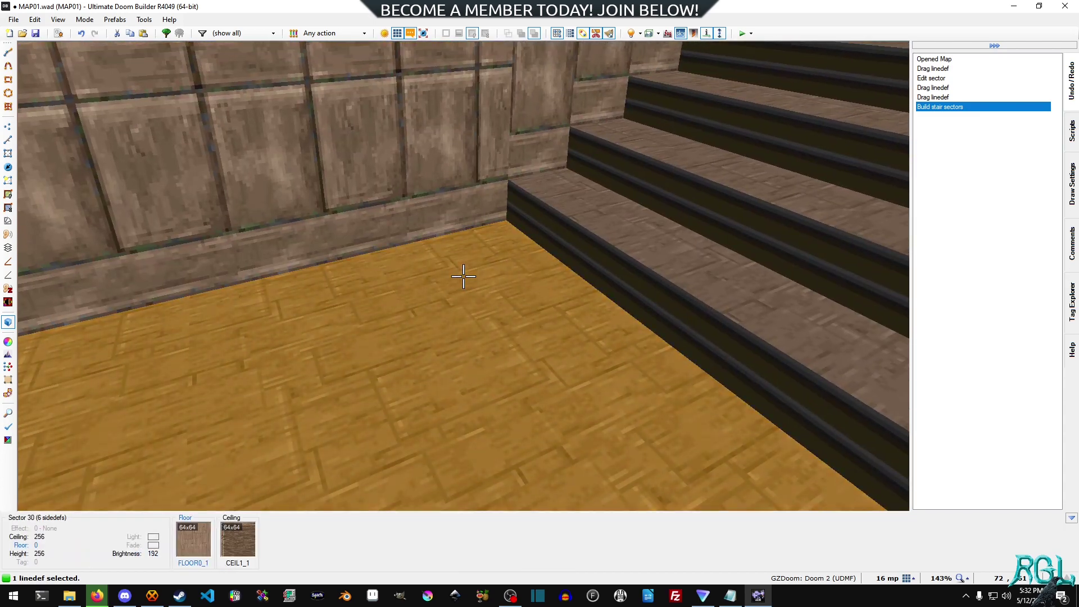
key(d)
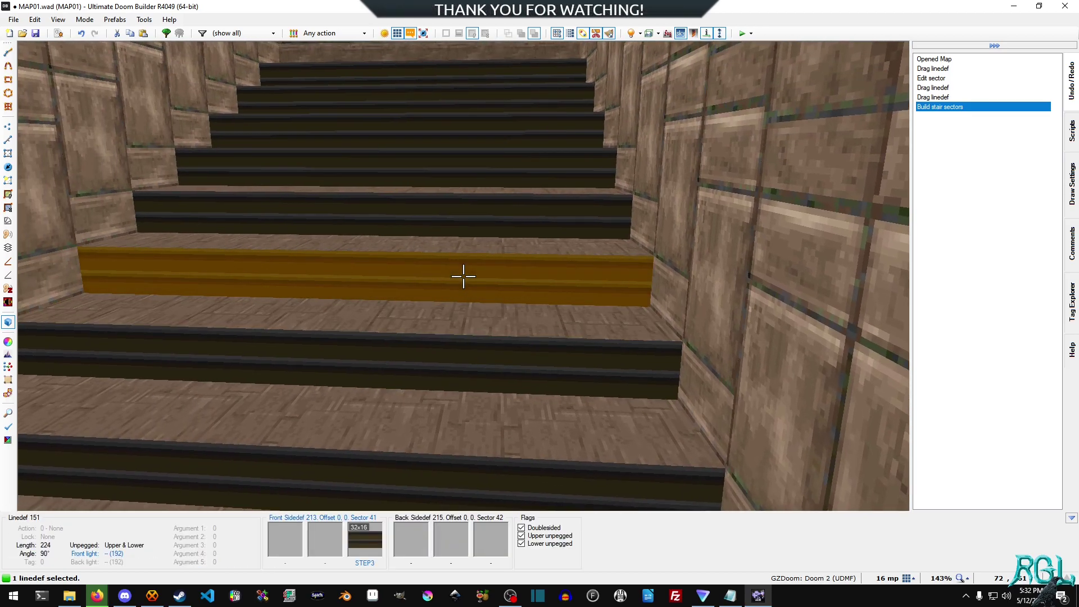
key(w)
key(s)
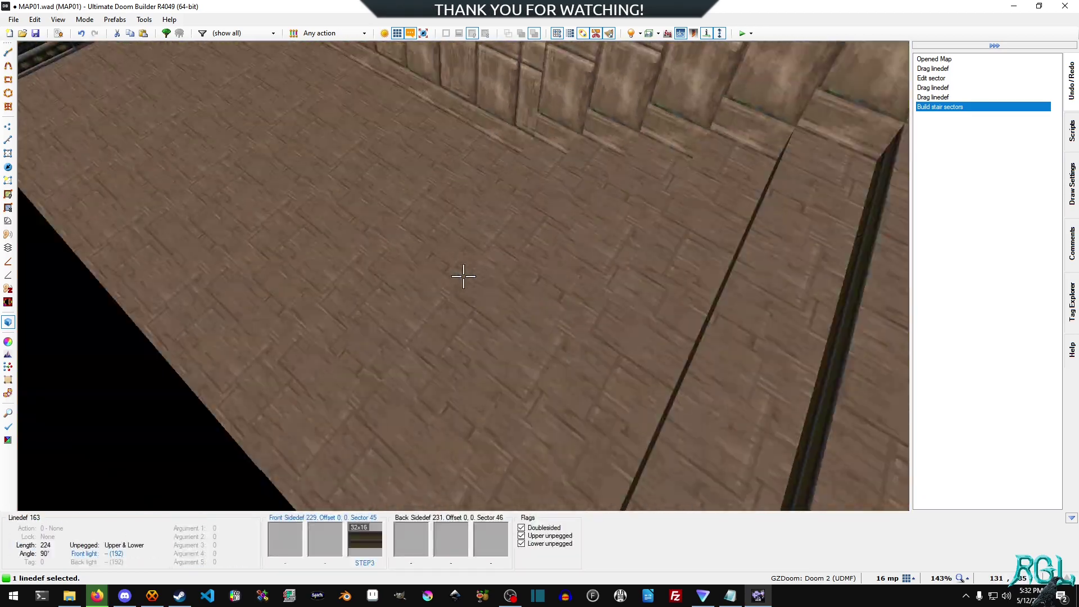
key(w)
key(w)
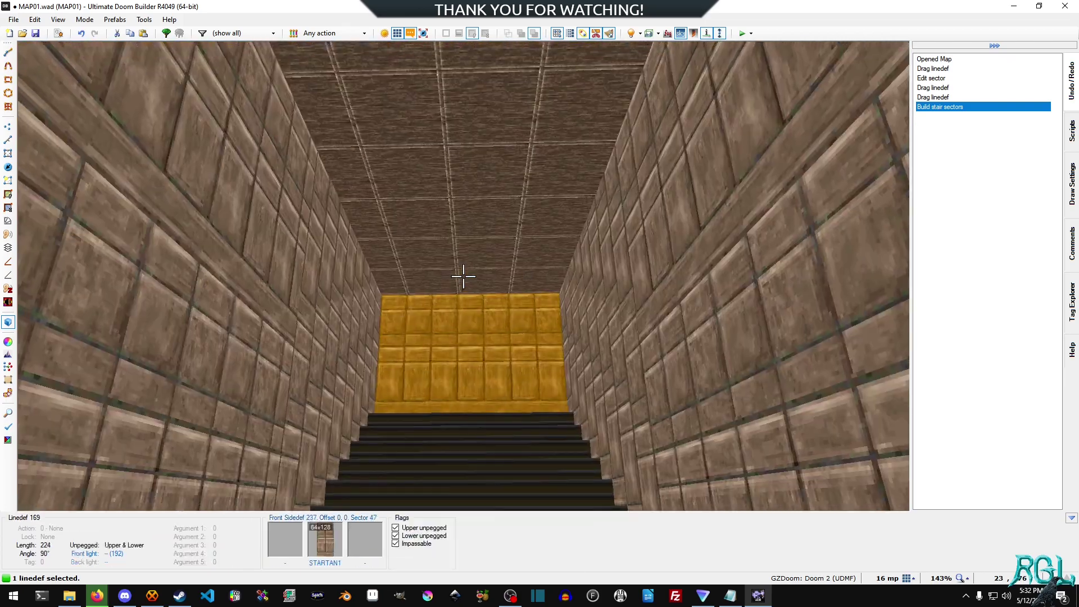
key(w)
key(s)
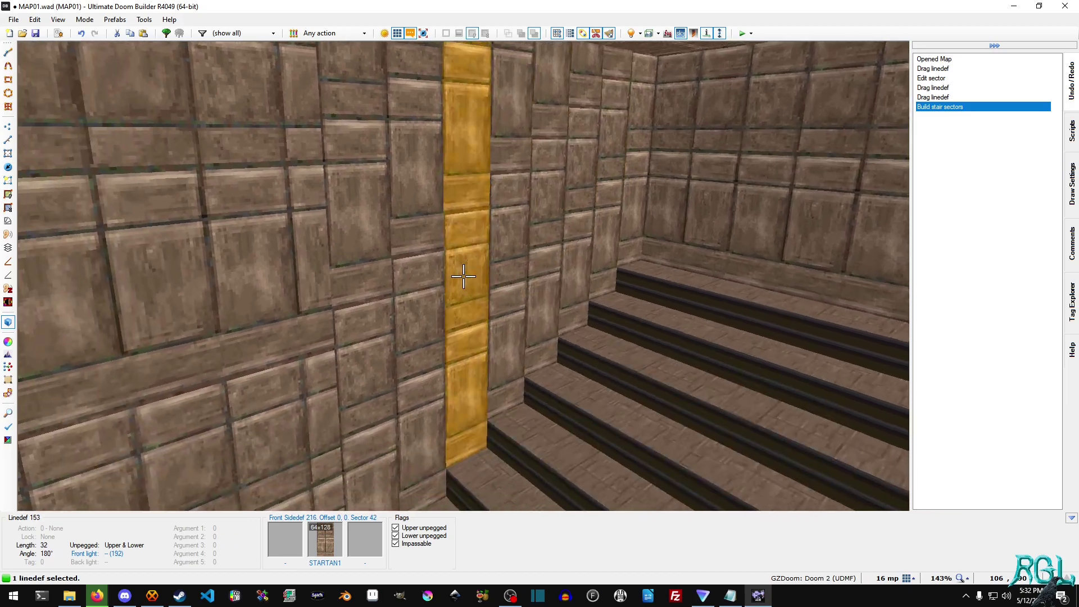
key(q)
Step: Draw a 224 by 208 rectangular landing sector directly beyond the north end of the stairs
middle_drag(487, 174, 566, 452)
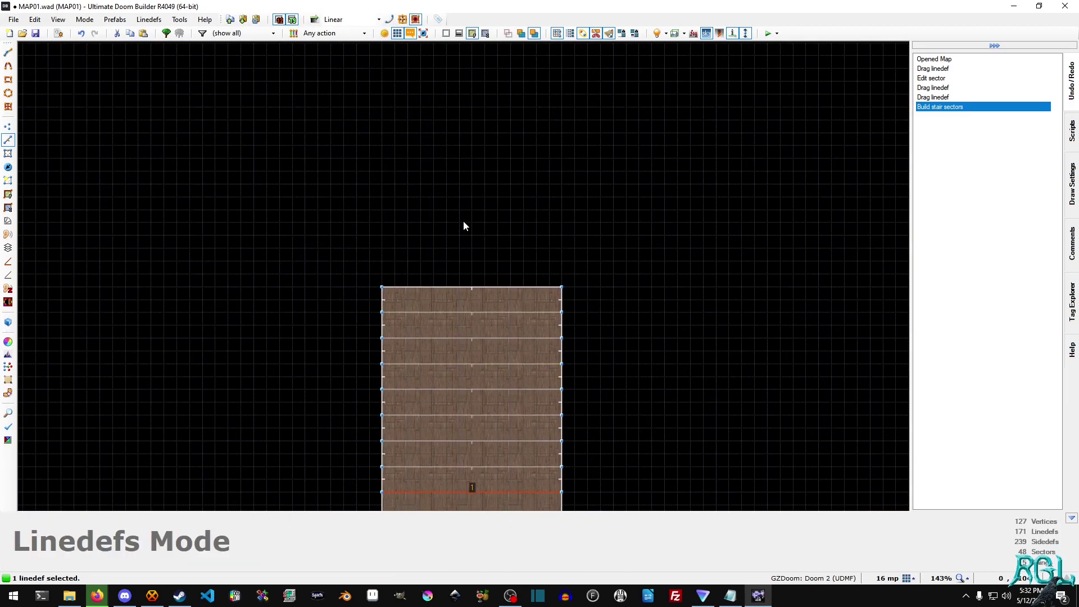
key(ctrl+shift+d)
drag(380, 116, 554, 288)
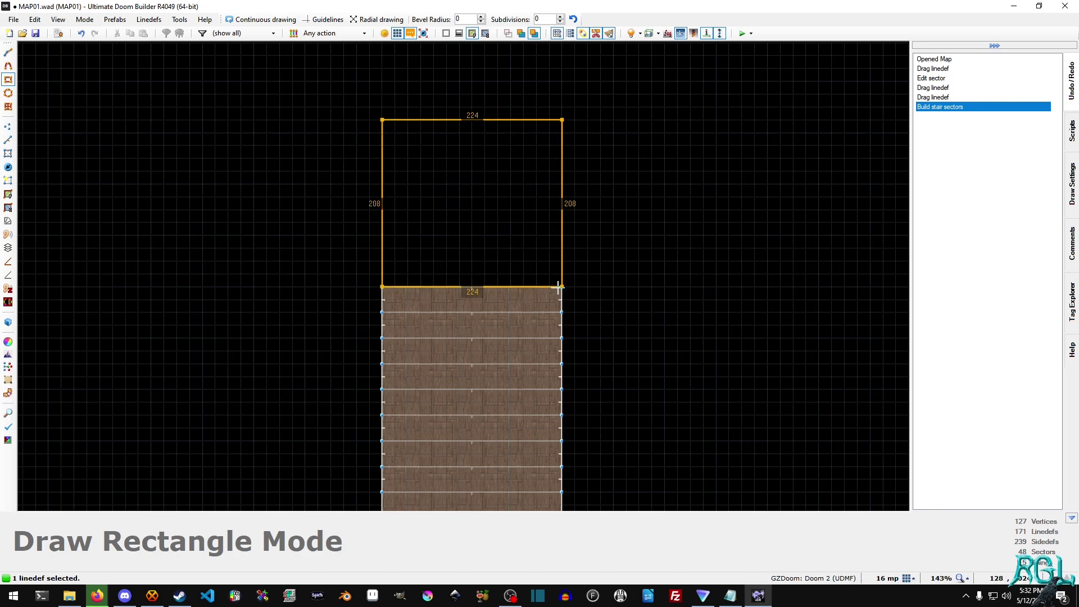
drag(557, 288, 558, 287)
middle_drag(676, 227, 604, 237)
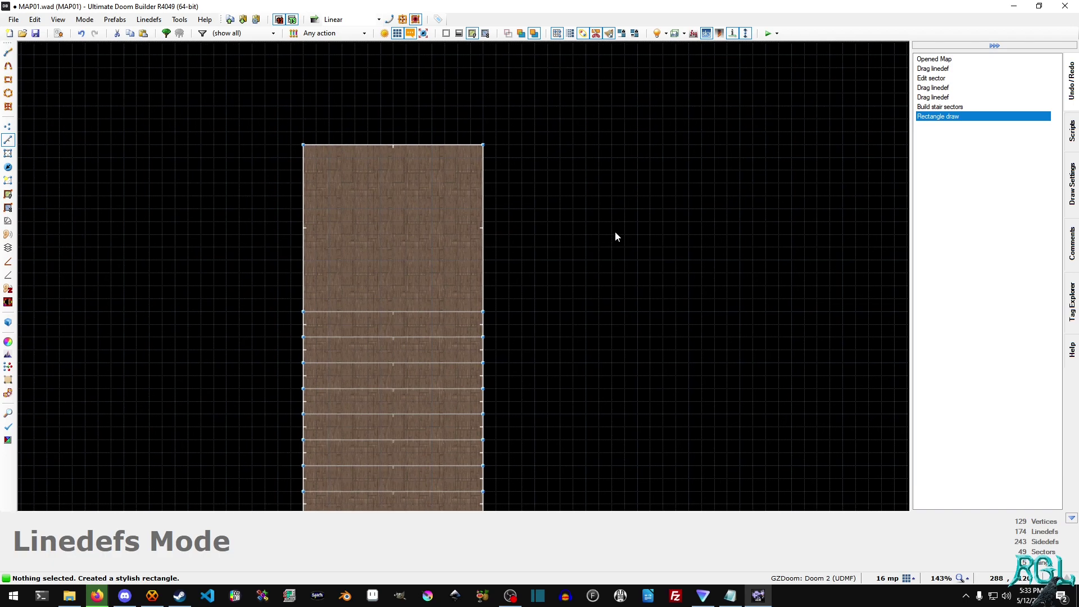
Step: Start the Stair Sector Builder on the landing's east linedef with 8 sectors, the Back side and a floor height modifier of -16
click(489, 250)
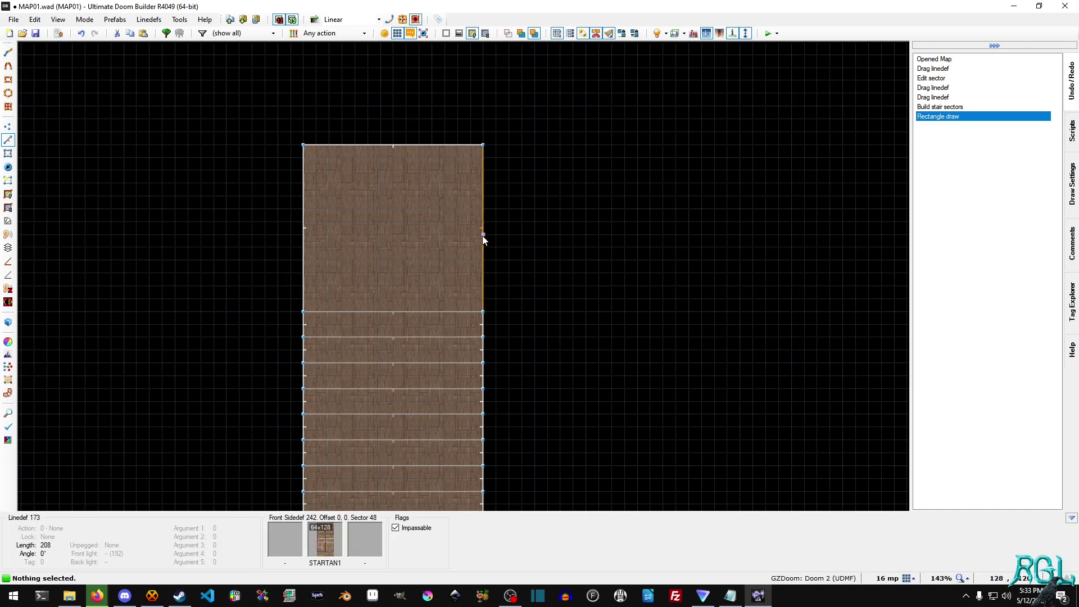
right_click(488, 259)
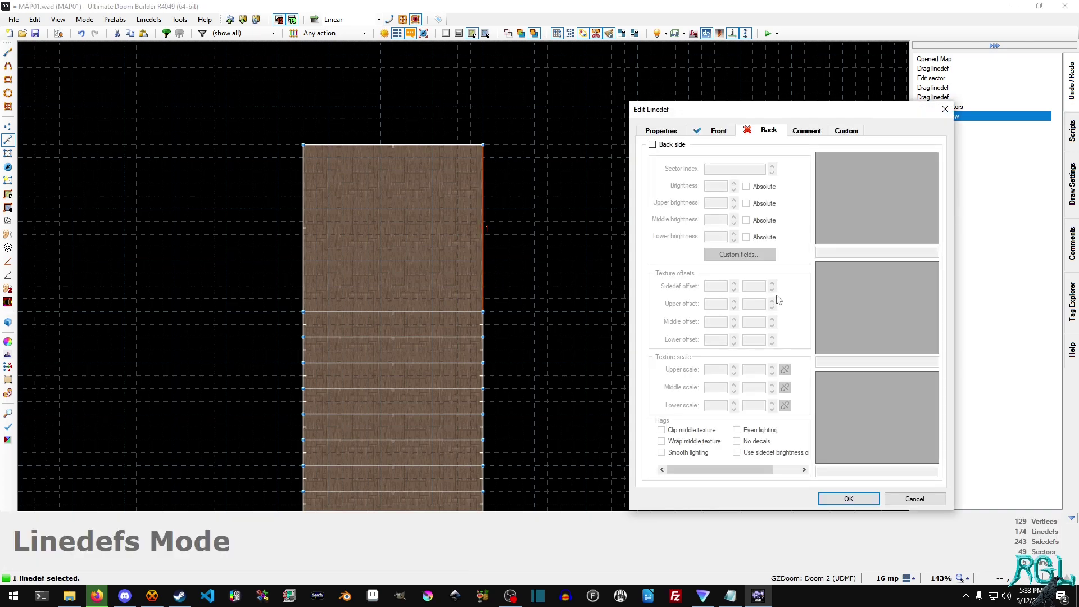
click(945, 109)
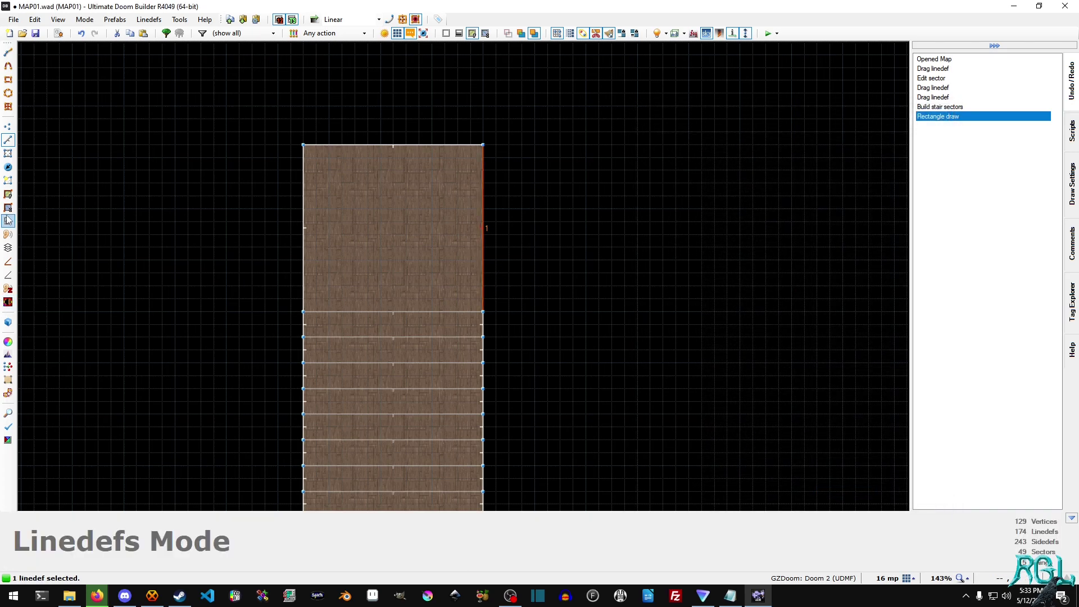
click(7, 221)
drag(501, 129, 832, 142)
click(805, 170)
click(804, 170)
click(805, 170)
click(804, 170)
click(804, 170)
click(804, 170)
click(804, 170)
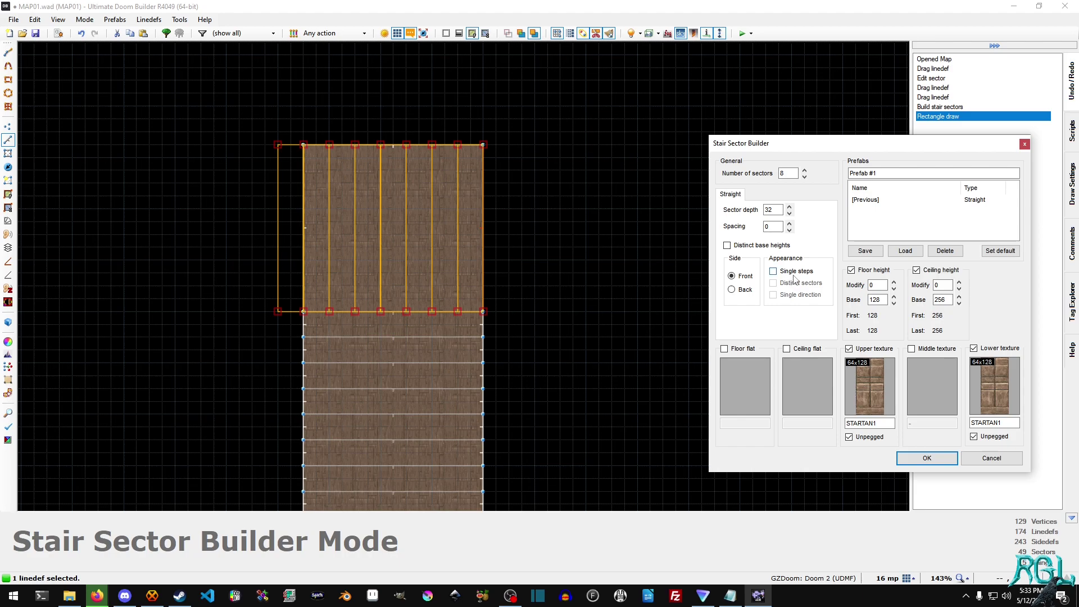
click(744, 289)
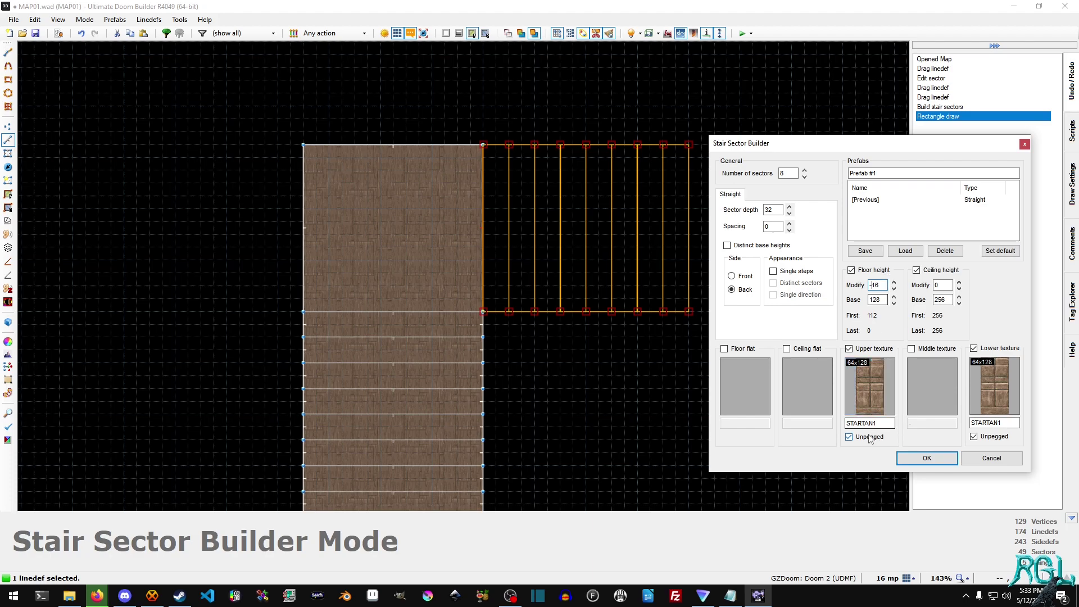
Step: Enable the floor flat for the new stairs and set it to the 64x64 STEP1 flat
click(750, 352)
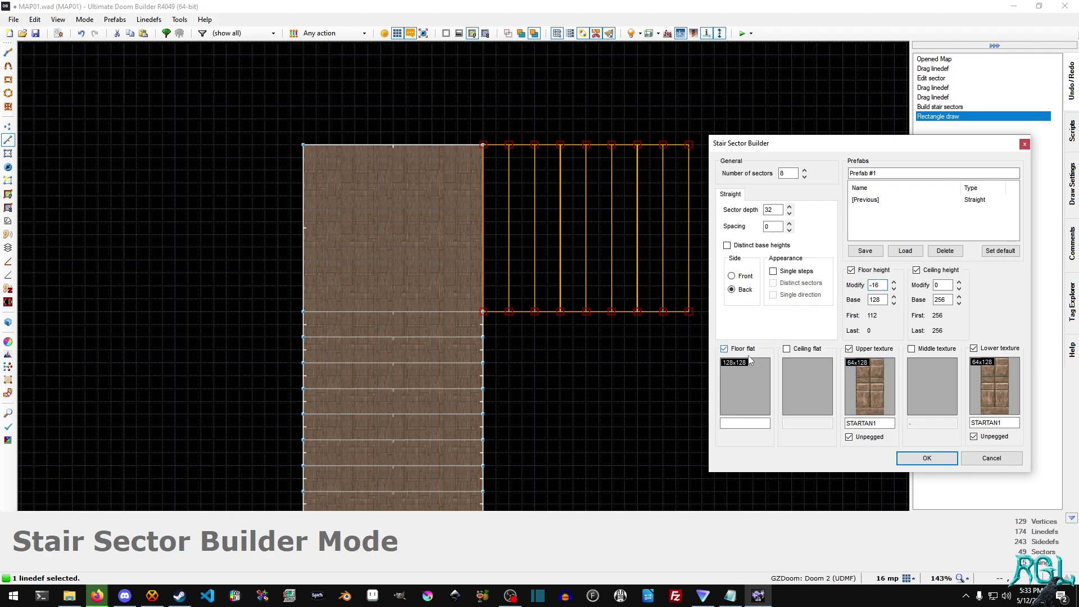
click(746, 386)
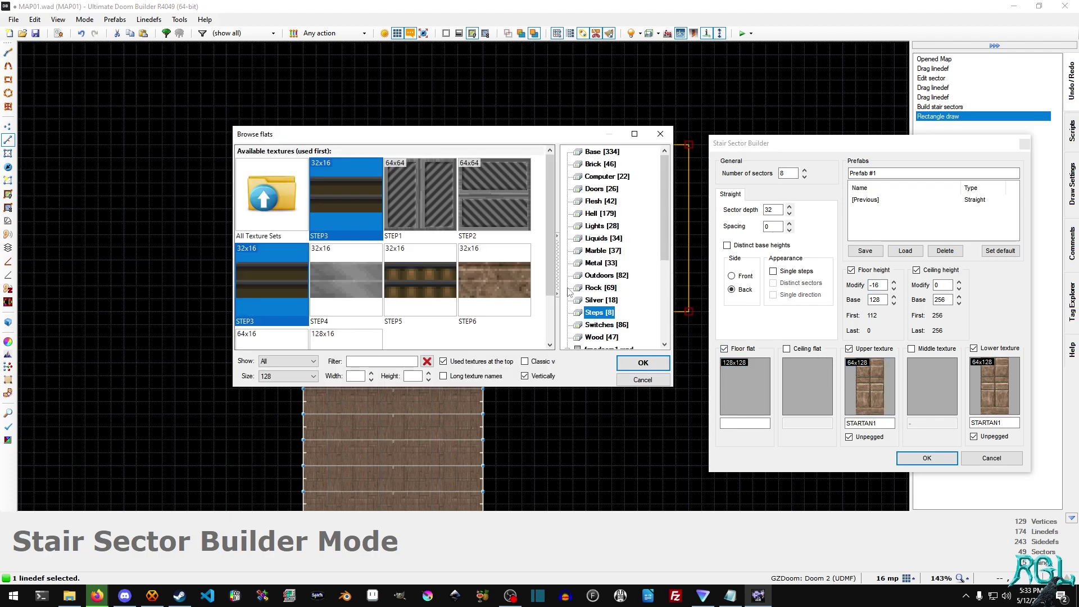
scroll(454, 213, down, 1)
scroll(453, 214, up, 1)
click(440, 197)
double_click(440, 196)
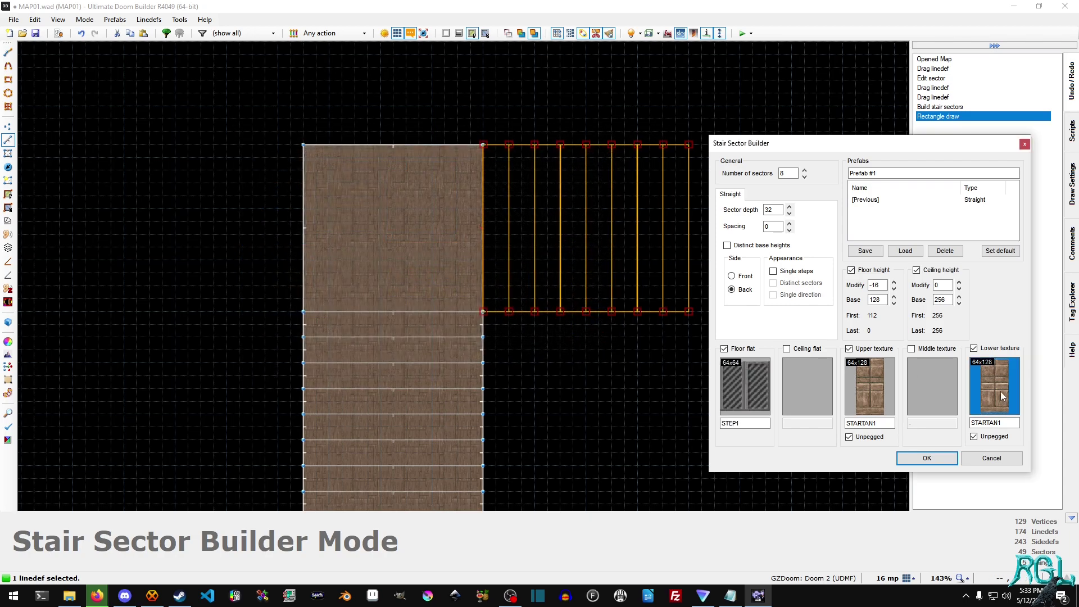
Step: Set the upper texture of the descending stairs to STEP3 from the Steps texture set
click(860, 393)
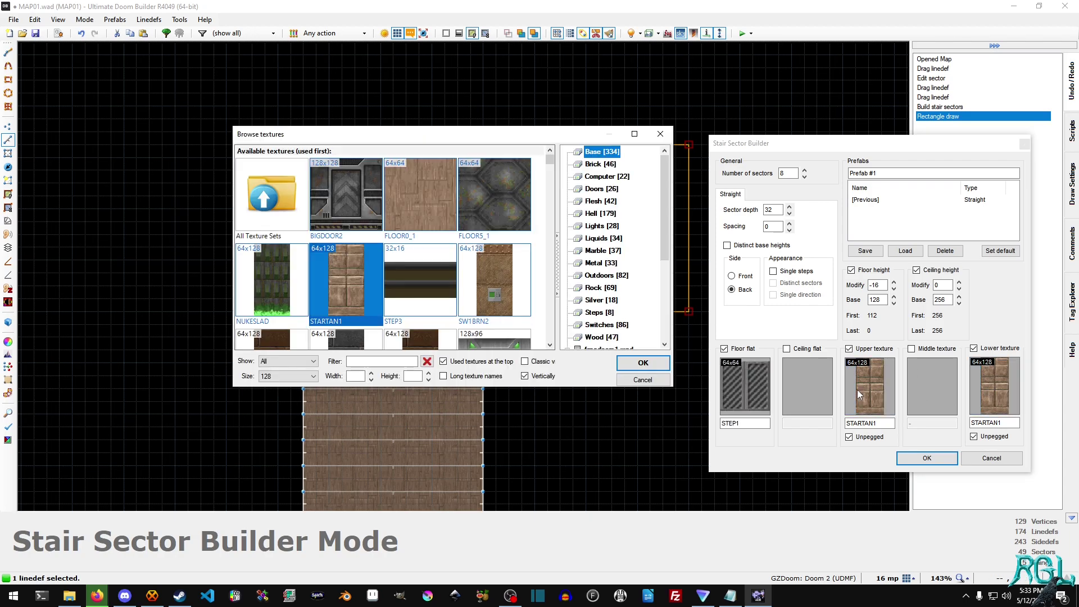
click(596, 312)
click(426, 283)
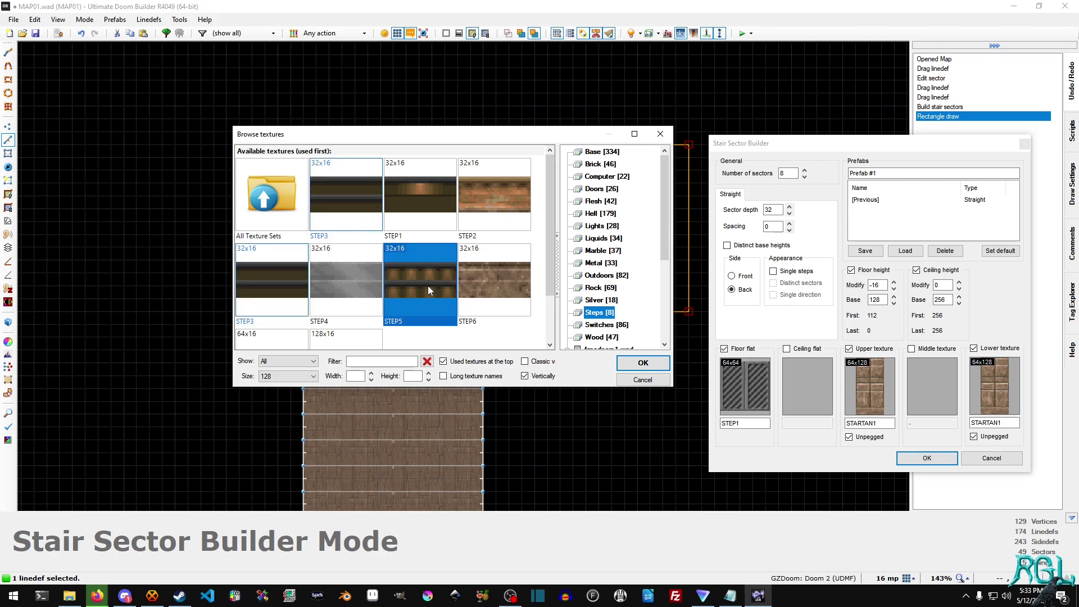
double_click(361, 198)
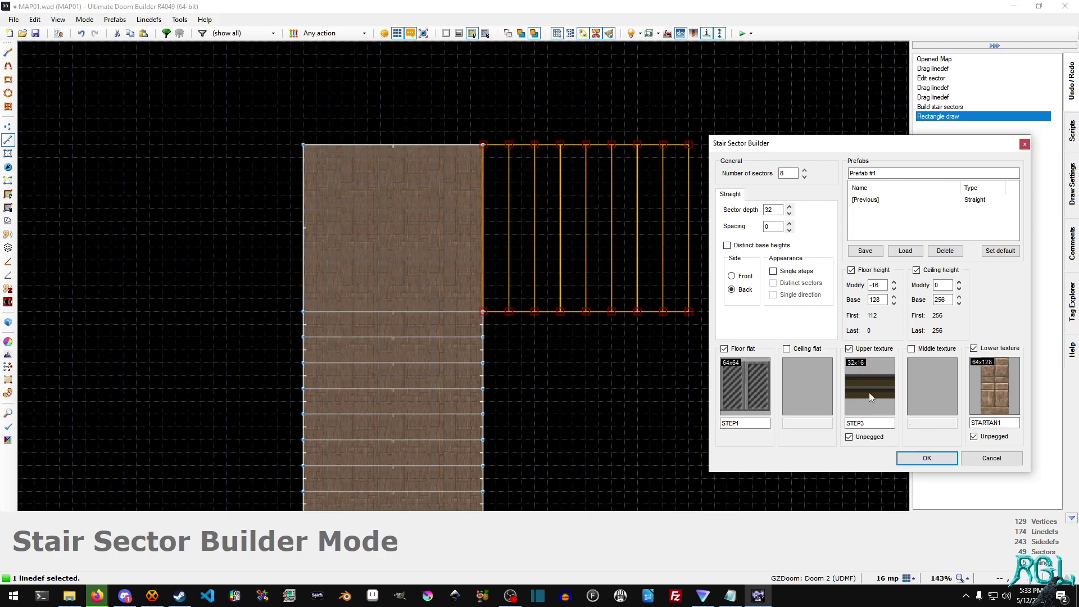
Step: Set the descending stairs' lower texture to STEP6 and build the stair sectors
click(1009, 383)
click(595, 313)
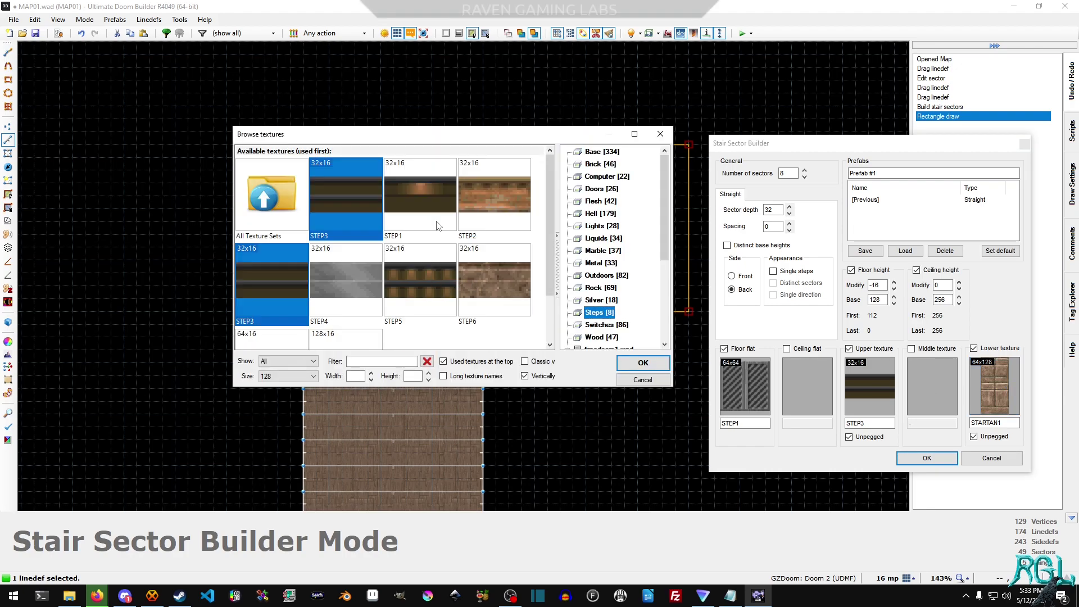
double_click(474, 282)
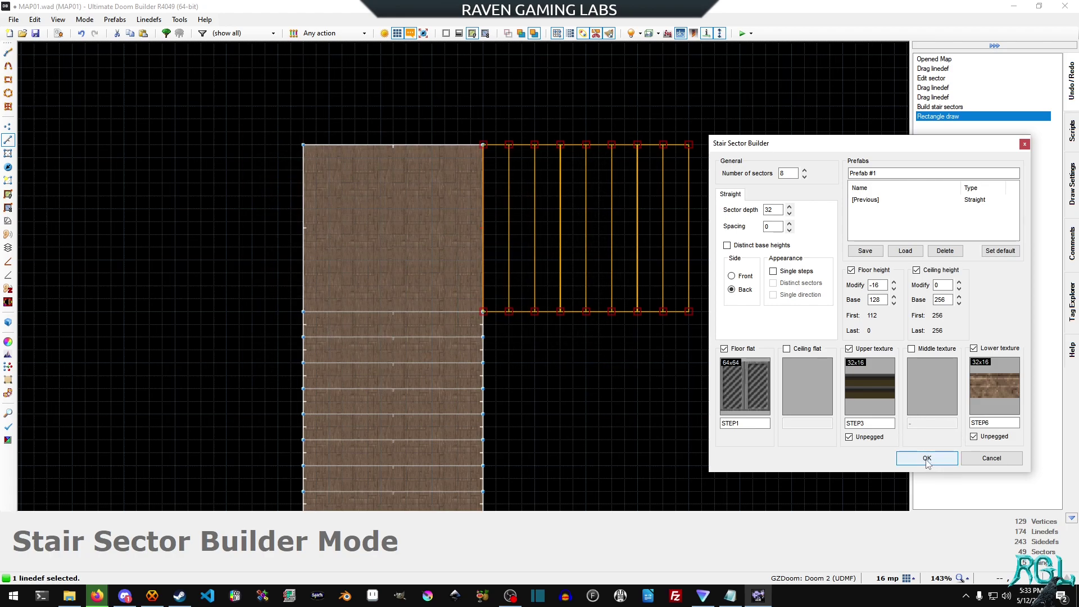
click(927, 458)
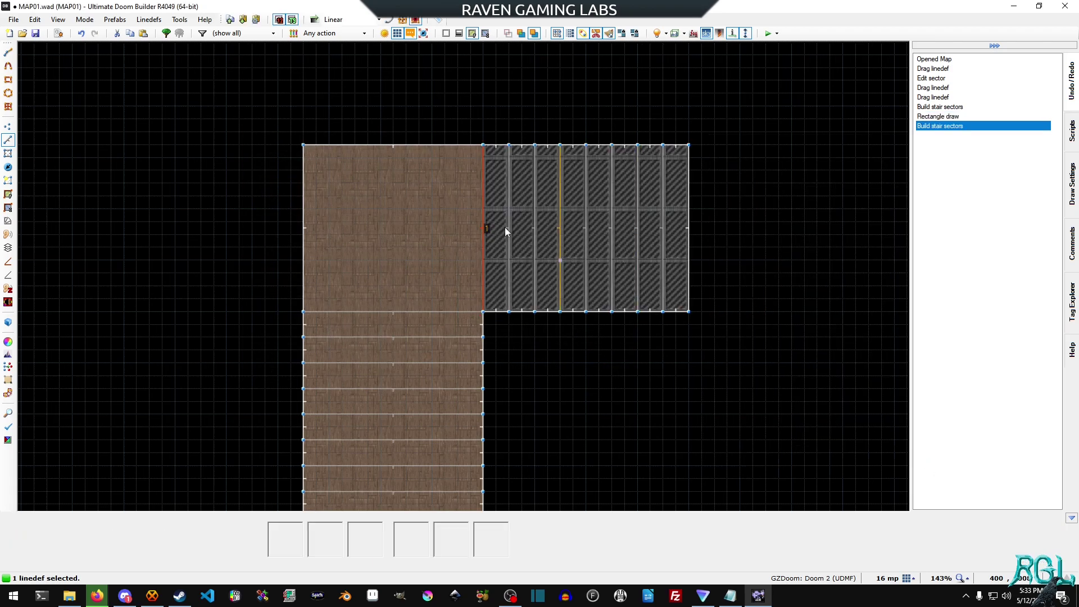
Step: Examine the descending stairs and their floor flats in the 3D view, then return to the 2D map
key(q)
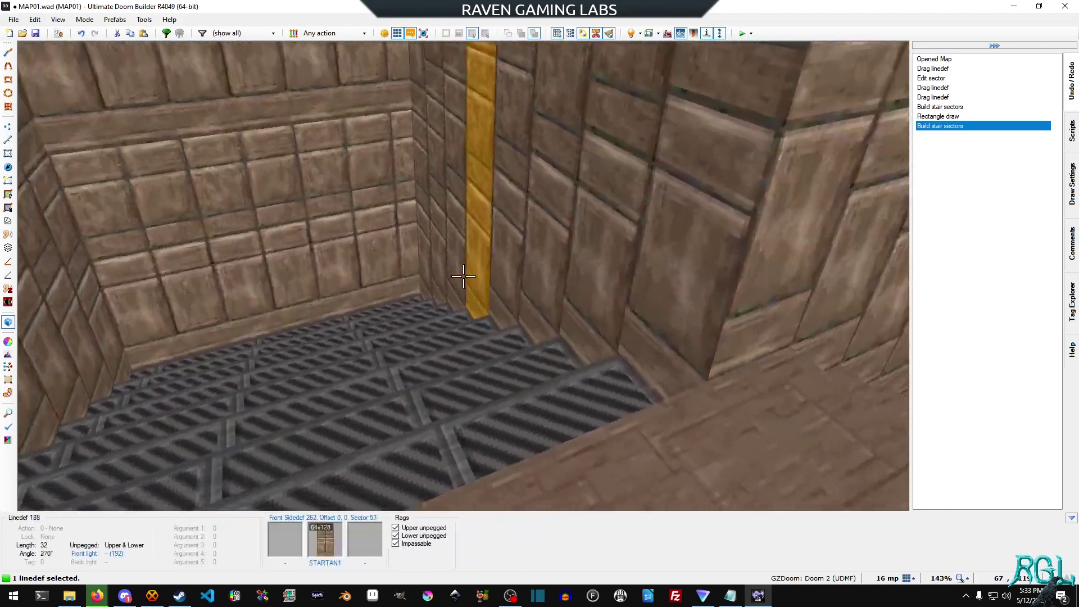
key(e)
key(e)
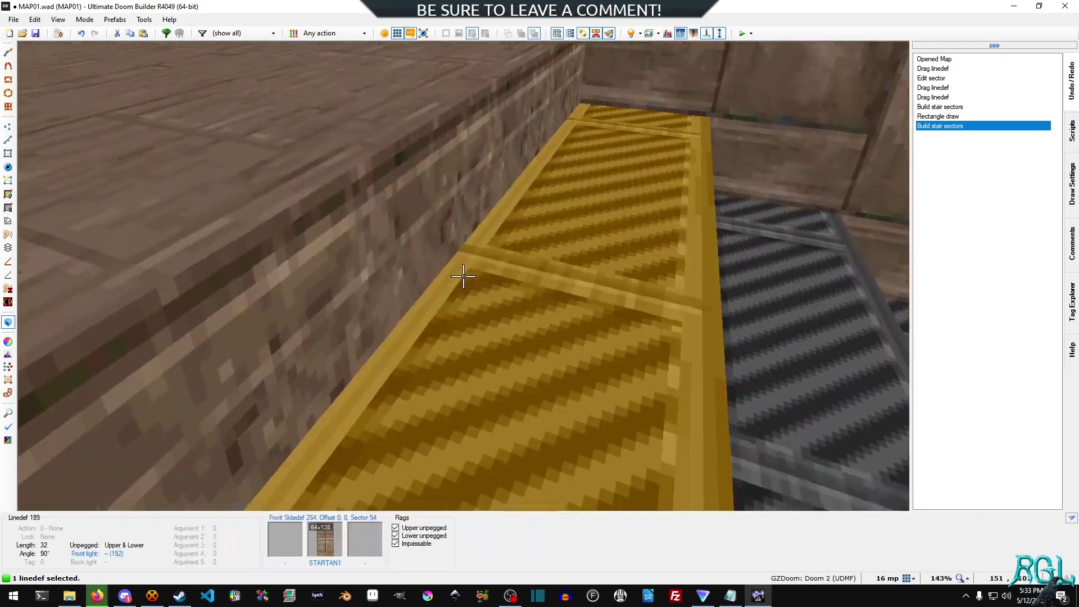
key(w)
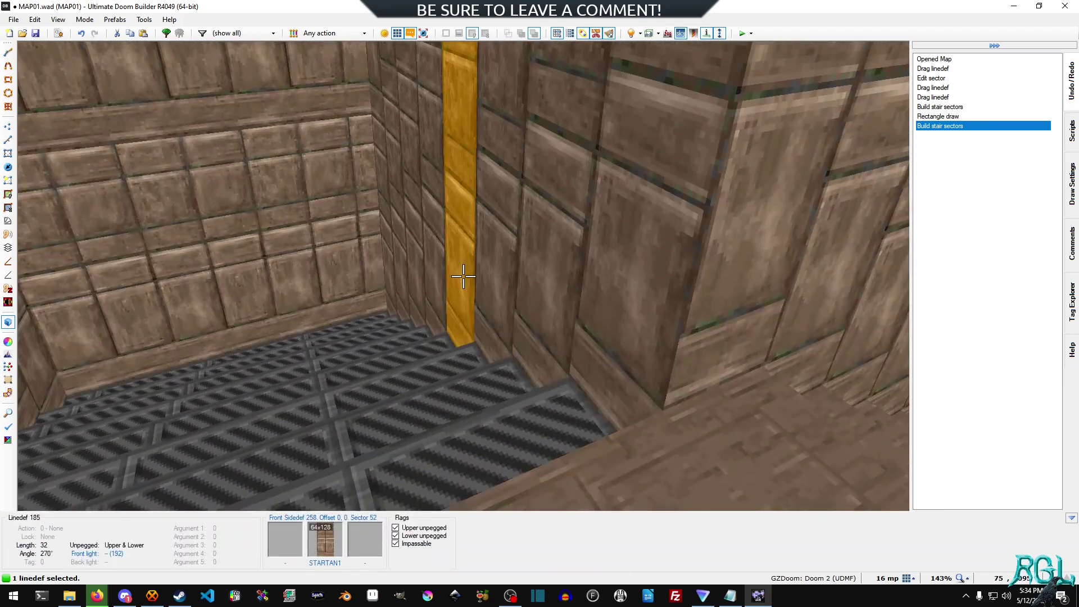
key(q)
Step: Draw a rectangular room sector about 416 by 208 directly beyond the east end of the descending stairs
middle_drag(534, 252, 386, 211)
key(r)
mouse_move(557, 126)
mouse_down()
mouse_move(865, 293)
mouse_move(890, 294)
mouse_up()
middle_drag(828, 294, 621, 337)
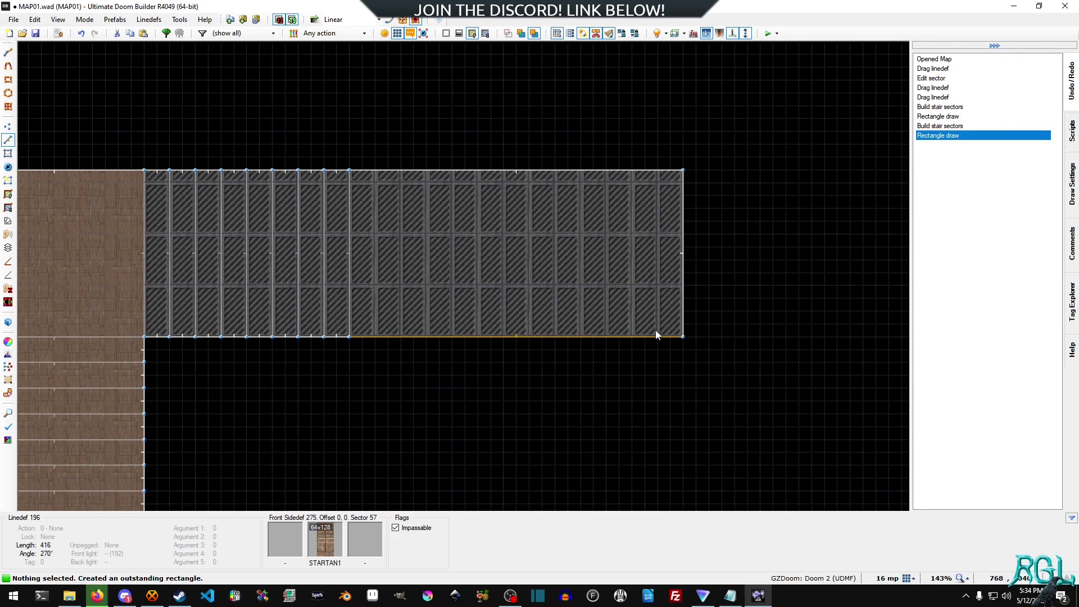
Step: Set the floor flat of the new room sector east of the descending stairs to FLOOR0_1 from the Base set
right_click(528, 252)
click(684, 118)
click(633, 120)
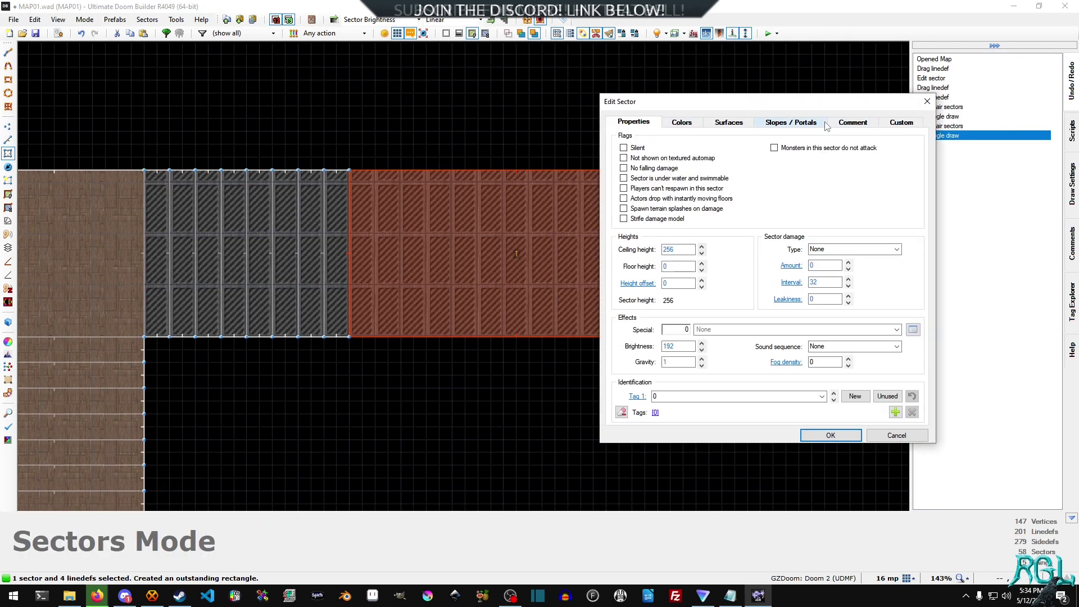
click(729, 122)
click(848, 288)
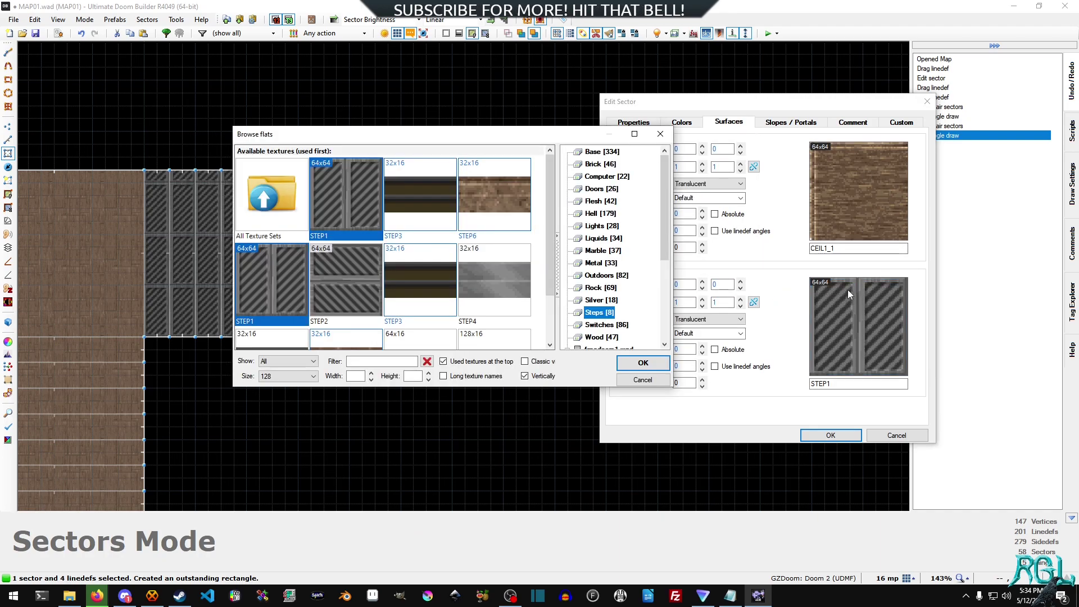
click(602, 152)
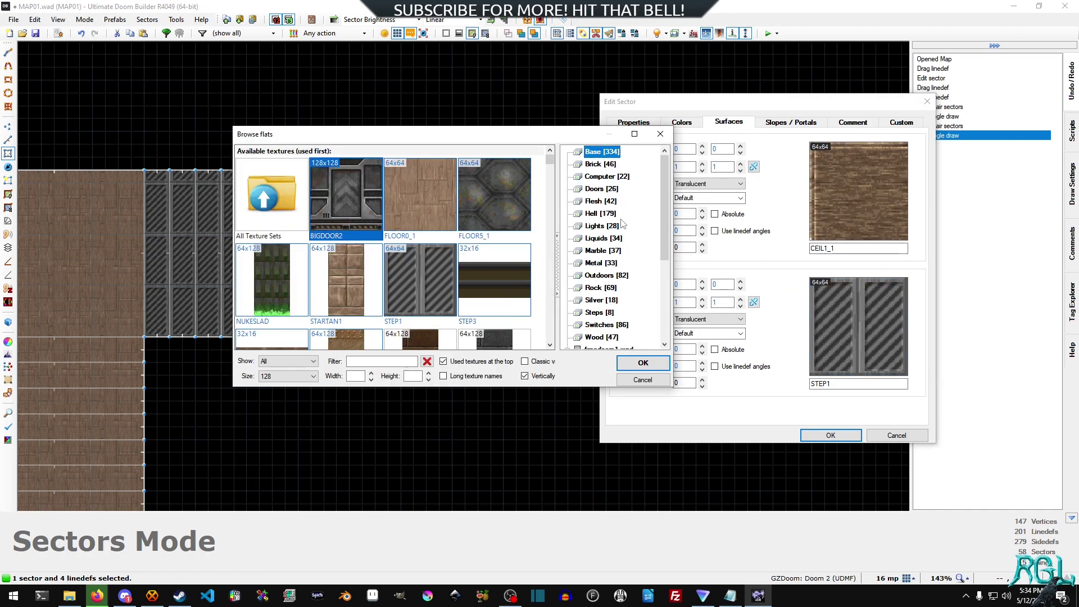
double_click(445, 197)
click(831, 435)
Step: Lengthen the new room eastward by moving its east wall line
click(651, 320)
middle_drag(710, 302, 454, 269)
key(l)
drag(430, 232, 848, 227)
middle_drag(866, 292, 459, 254)
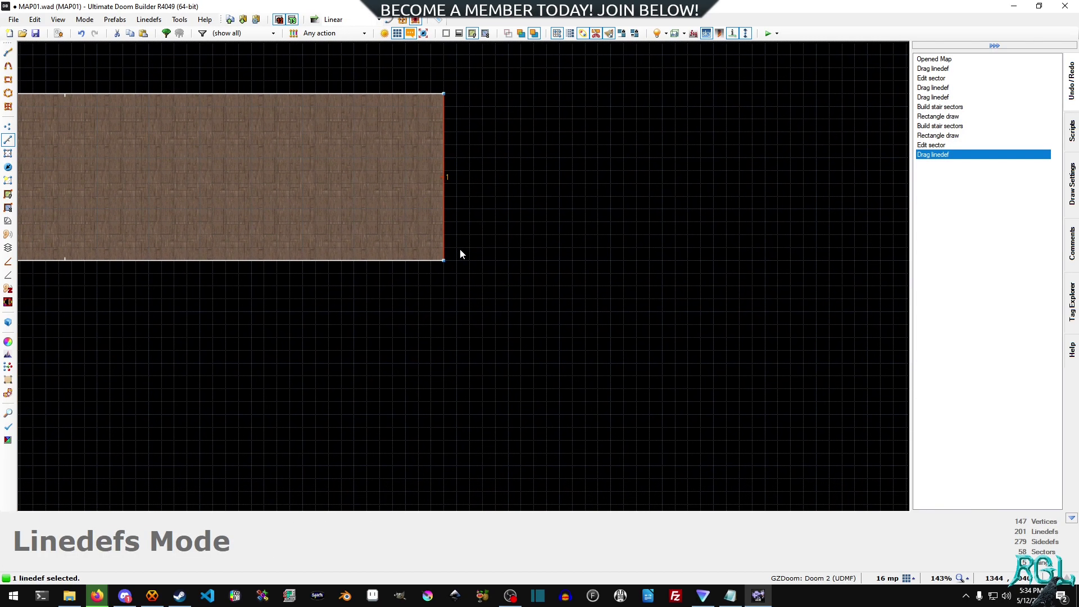
Step: Try to join the southeast corridor to the room by moving its north end line up, widen the overlap eastward, and undo the moves
scroll(459, 252, down, 4)
drag(470, 395, 471, 264)
key(ctrl+z)
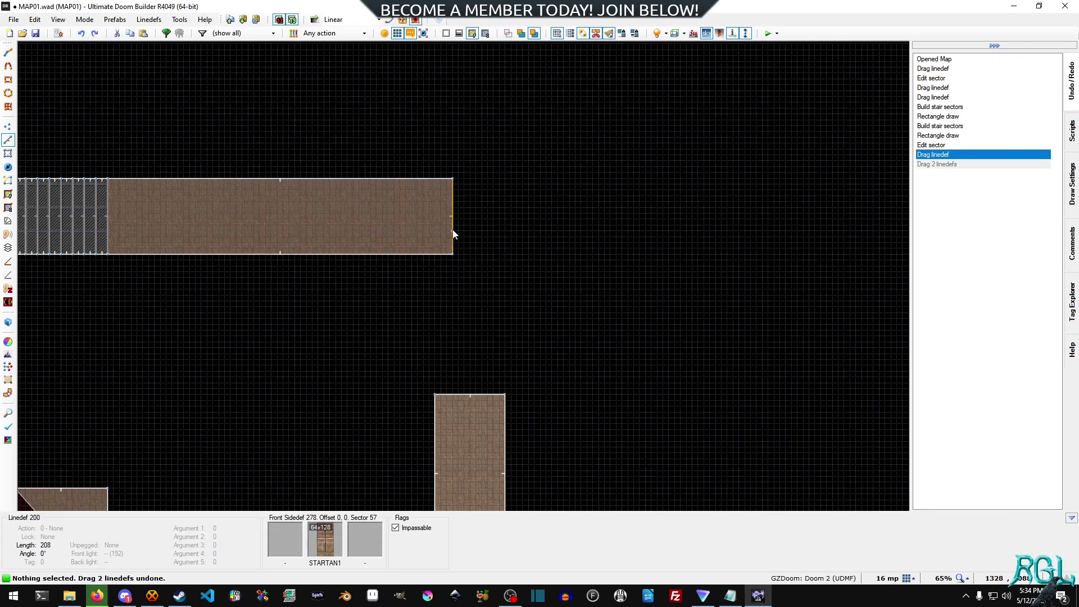
click(470, 395)
drag(469, 396, 470, 264)
scroll(451, 208, up, 4)
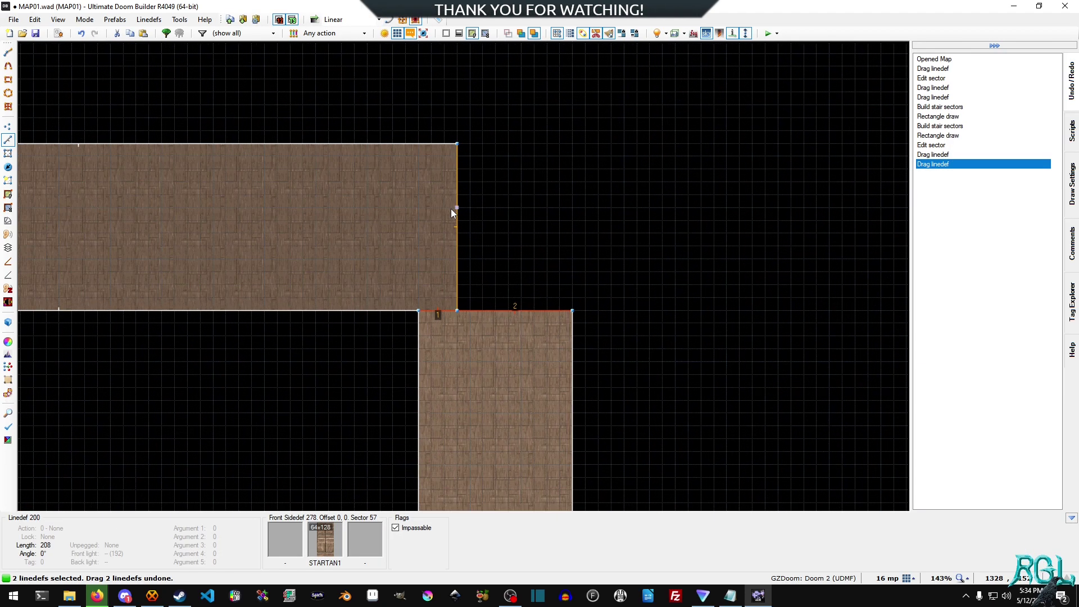
drag(452, 212, 527, 211)
key(ctrl+z)
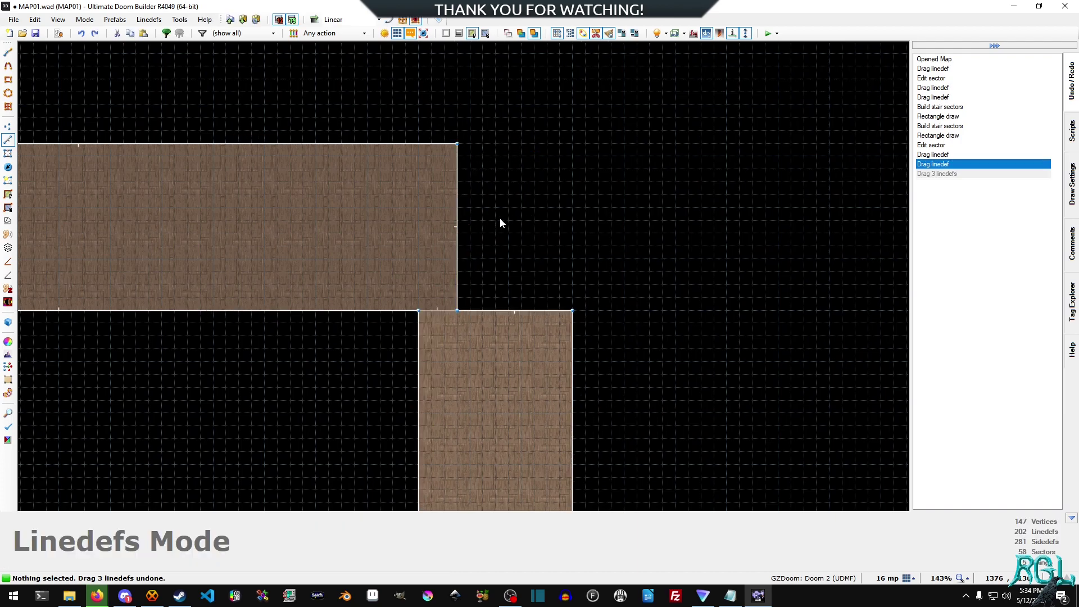
key(ctrl+z)
Step: Move the room's east wall further east and bring the corridor's north end line up to the room's south wall
drag(460, 224, 593, 227)
scroll(558, 275, down, 3)
click(522, 477)
drag(520, 478, 521, 294)
Step: Adjust the room's east wall line so it sits flush with the east side of the joined corridor
click(573, 237)
drag(572, 235, 565, 249)
click(528, 291)
scroll(597, 298, up, 3)
scroll(470, 253, down, 3)
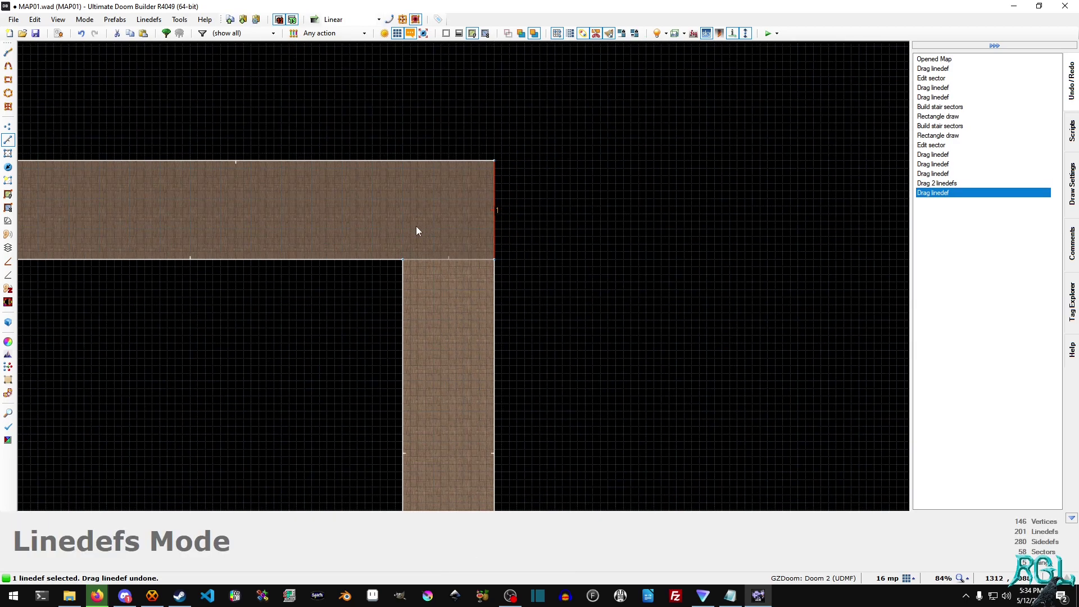
Step: Check the joined room and corridor as separate sectors, clear the selection, and look over the whole stair layout
key(s)
click(430, 315)
click(441, 242)
click(444, 278)
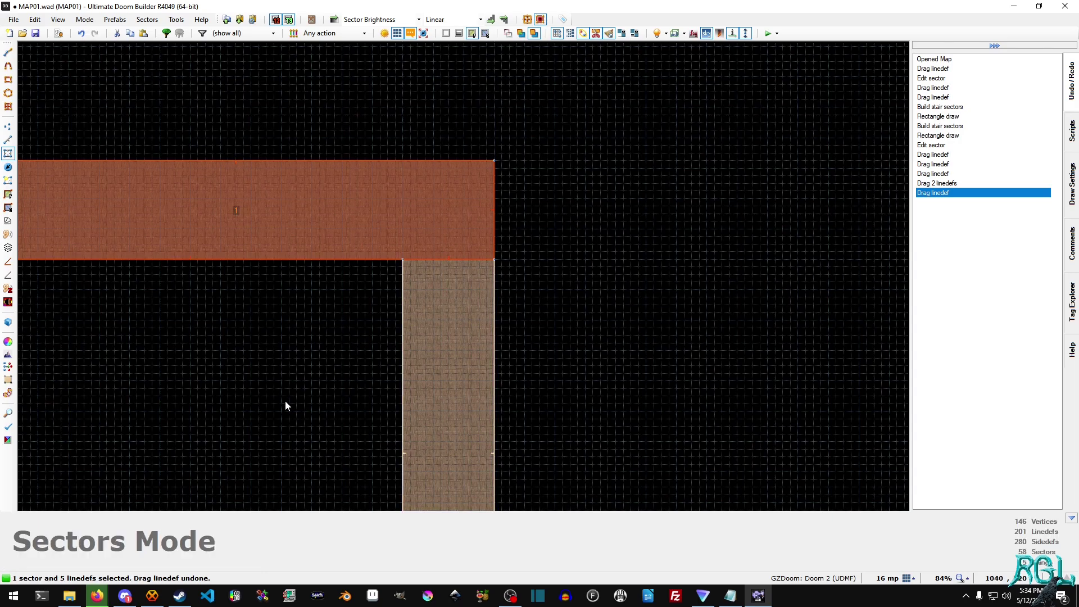
middle_drag(268, 366, 510, 321)
click(511, 322)
scroll(448, 269, down, 1)
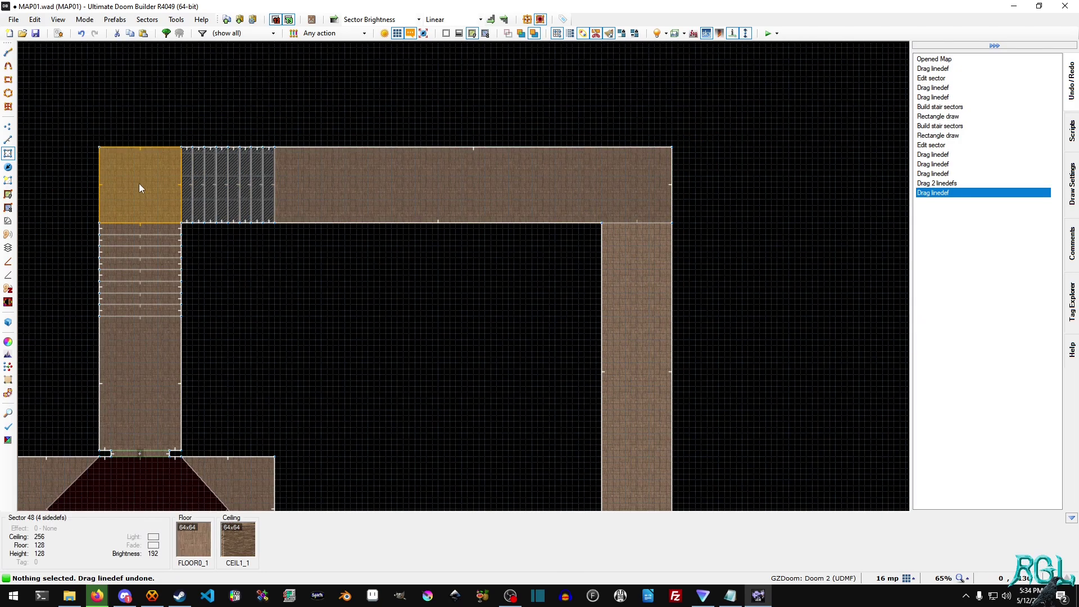
Step: In the 3D view, apply STARTAN1 as the front upper texture of the line above the corridor opening in the new room
key(w)
key(e)
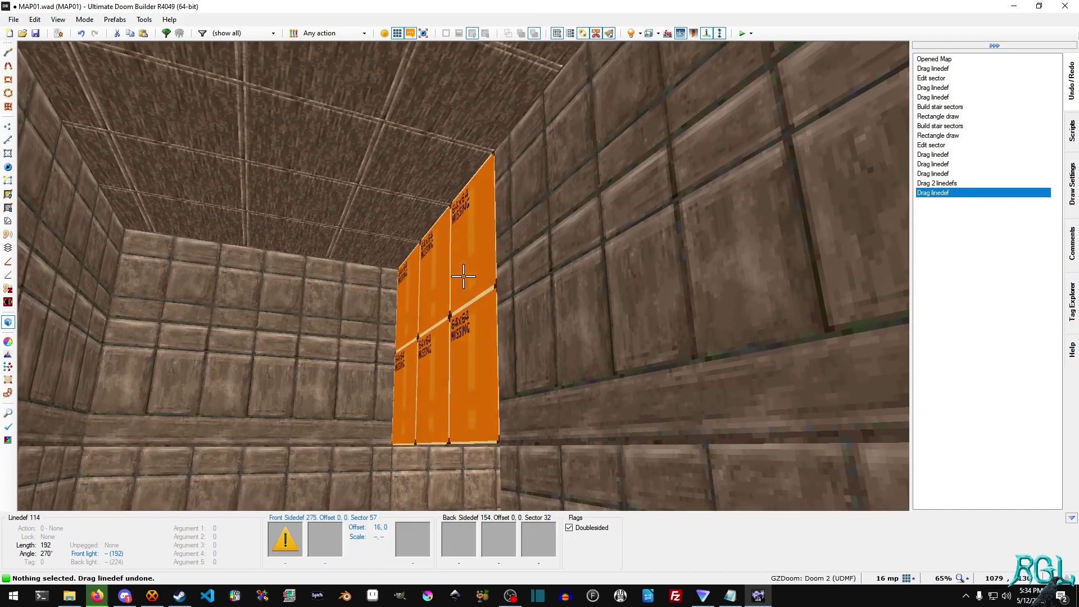
click(463, 276)
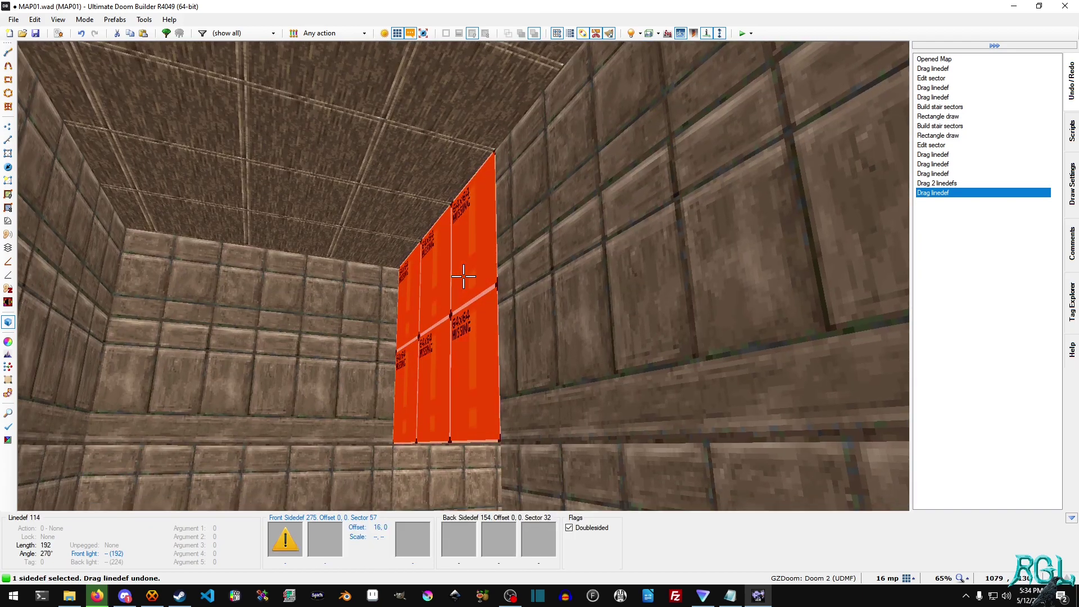
right_click(463, 275)
click(876, 194)
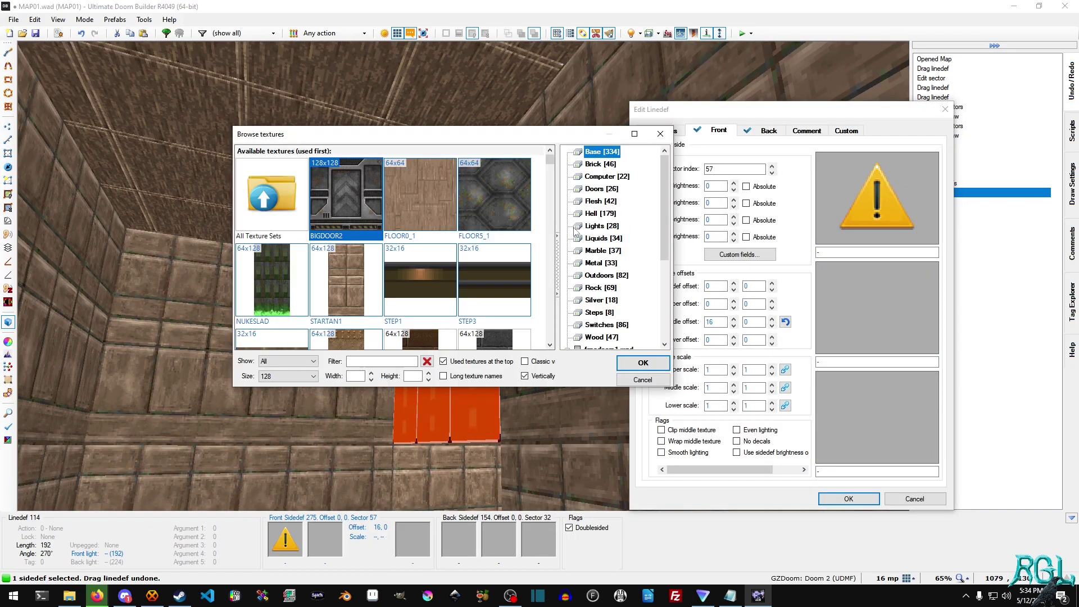
click(360, 277)
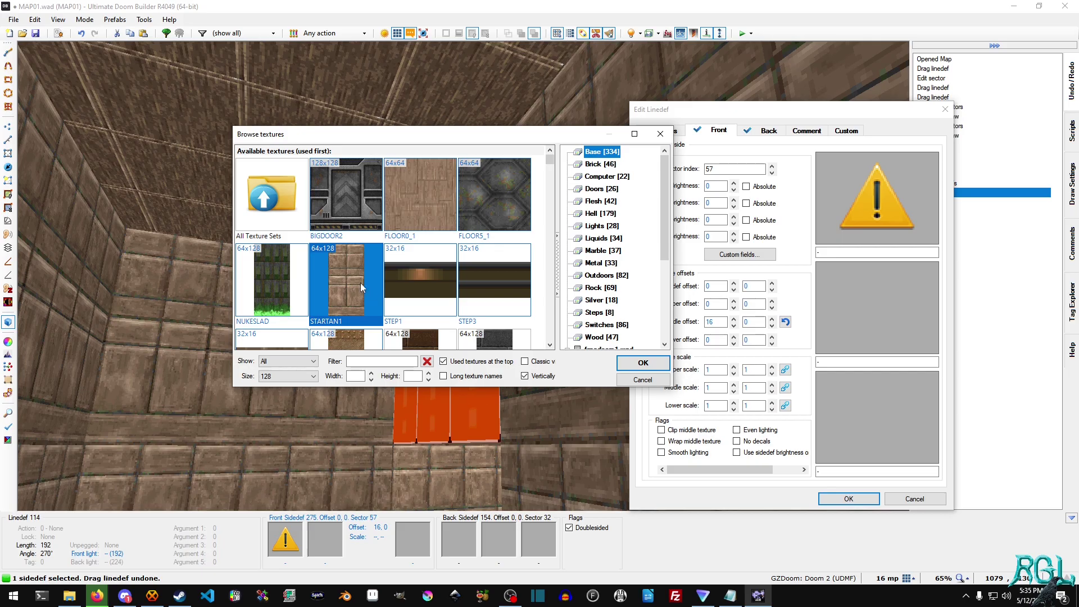
double_click(362, 284)
key(Return)
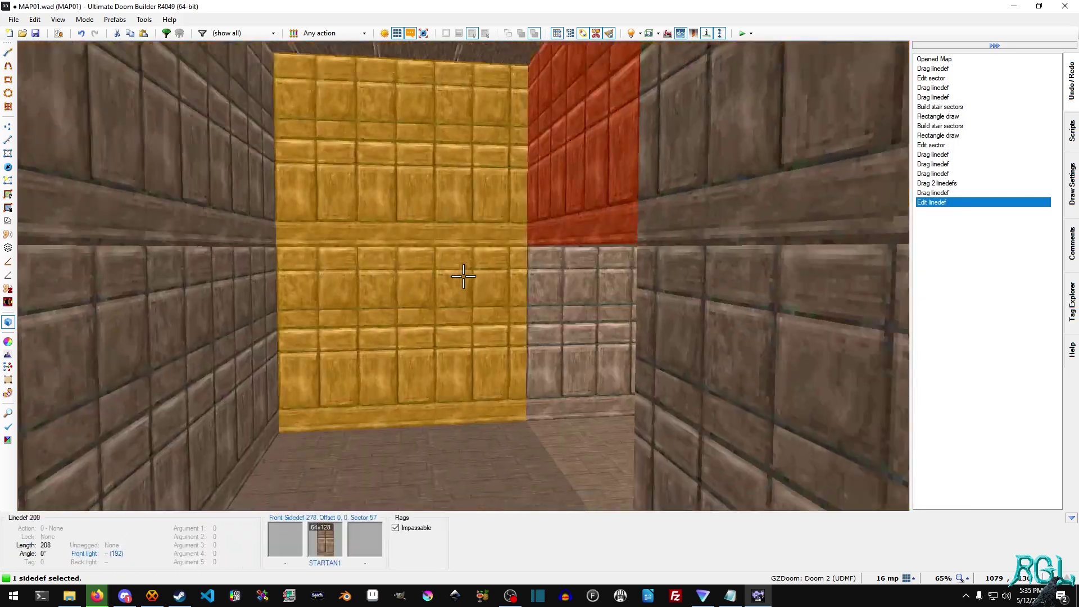
Step: Auto-align the wall textures around the landing and descending stairs in X and Y, then try a Y-only alignment and undo it
key(e)
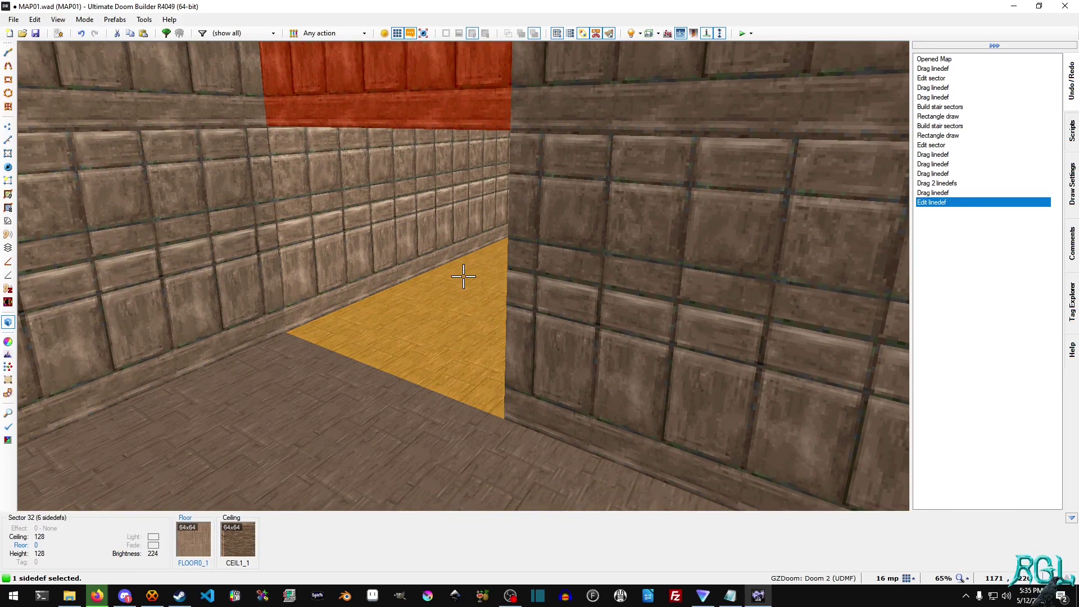
key(e)
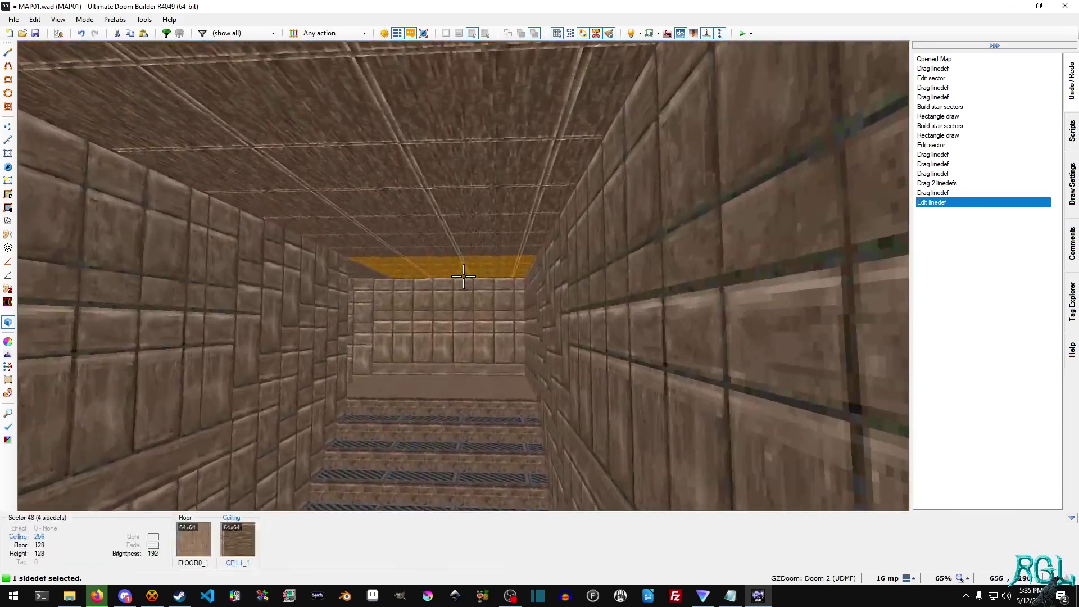
key(e)
key(f)
key(e)
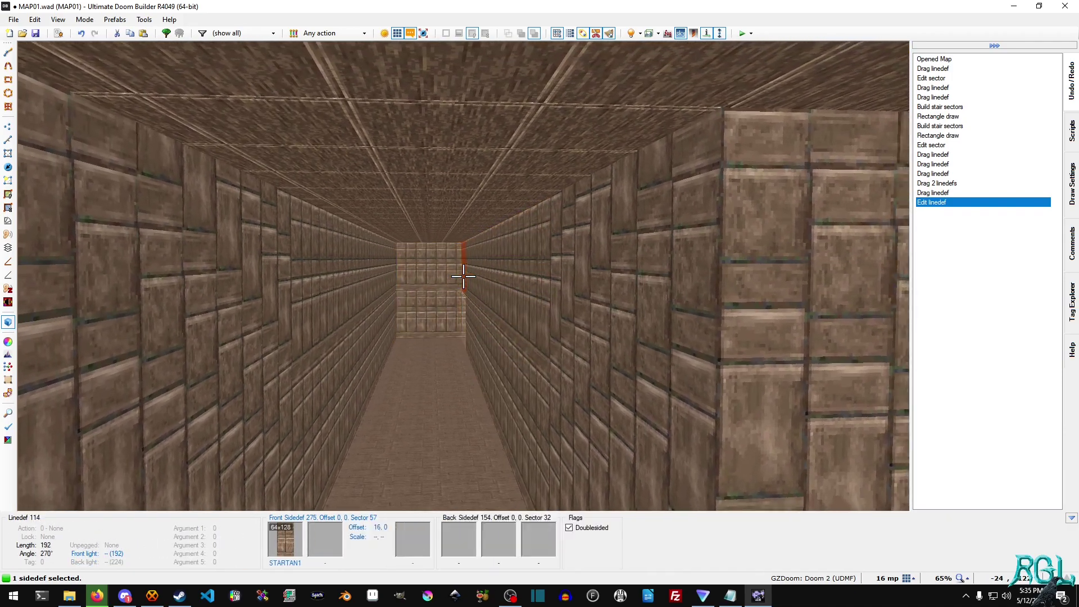
click(463, 276)
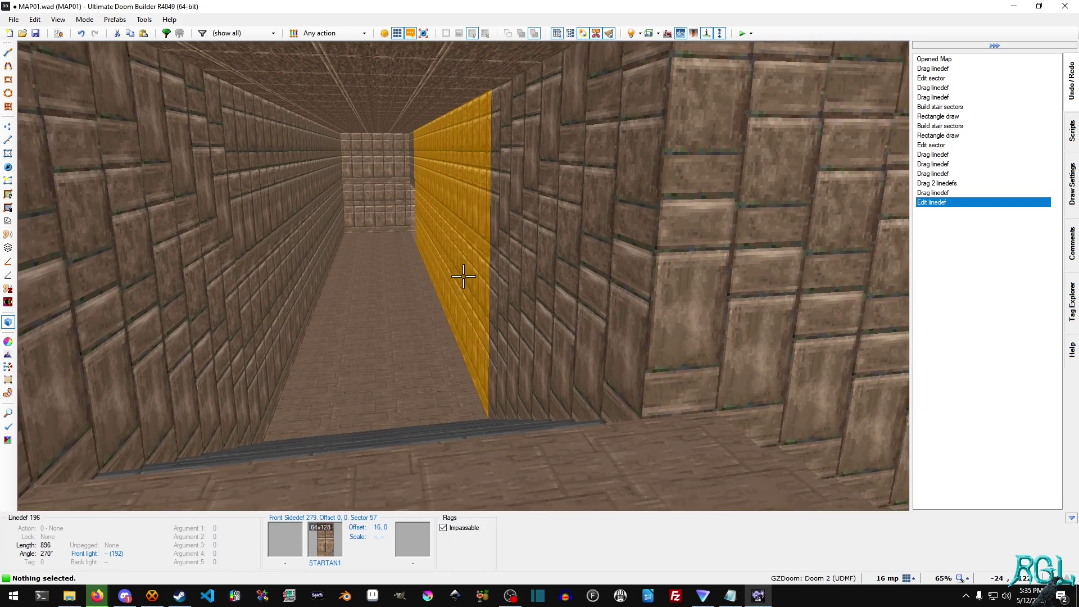
key(w)
key(ctrl+shift+a)
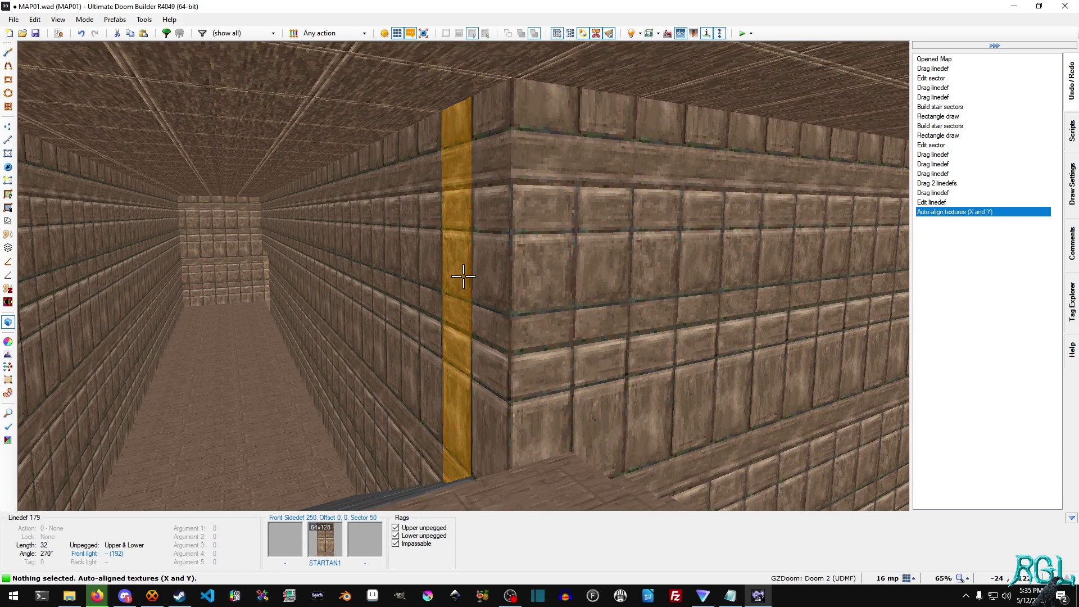
key(ctrl+shift+a)
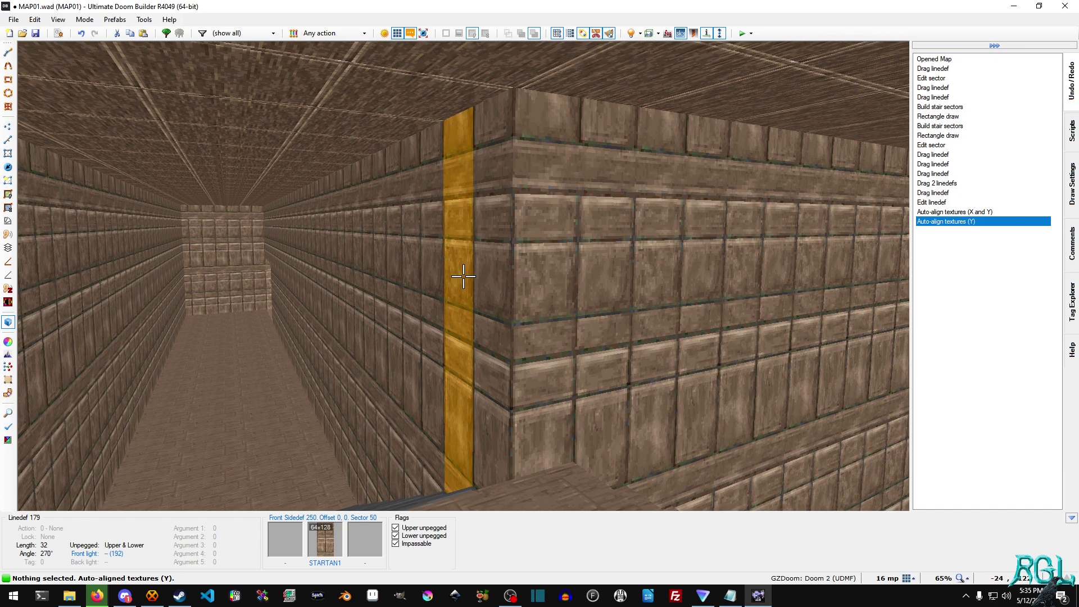
key(ctrl+z)
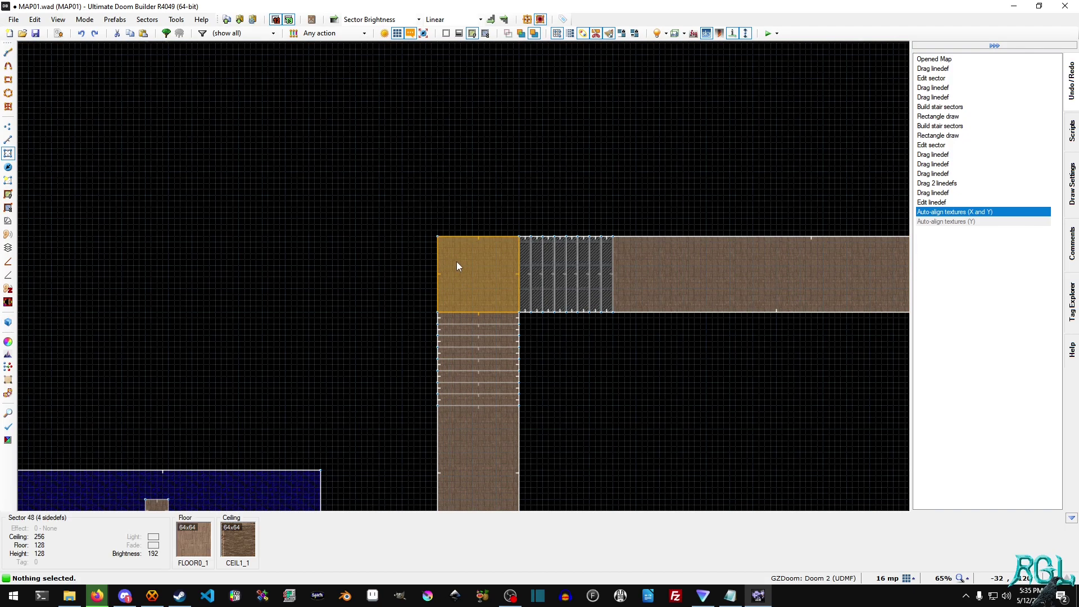
Step: Look up the texture alignment shortcuts by filtering the control actions in the preferences for "texture", and leave without changes
key(w)
click(175, 20)
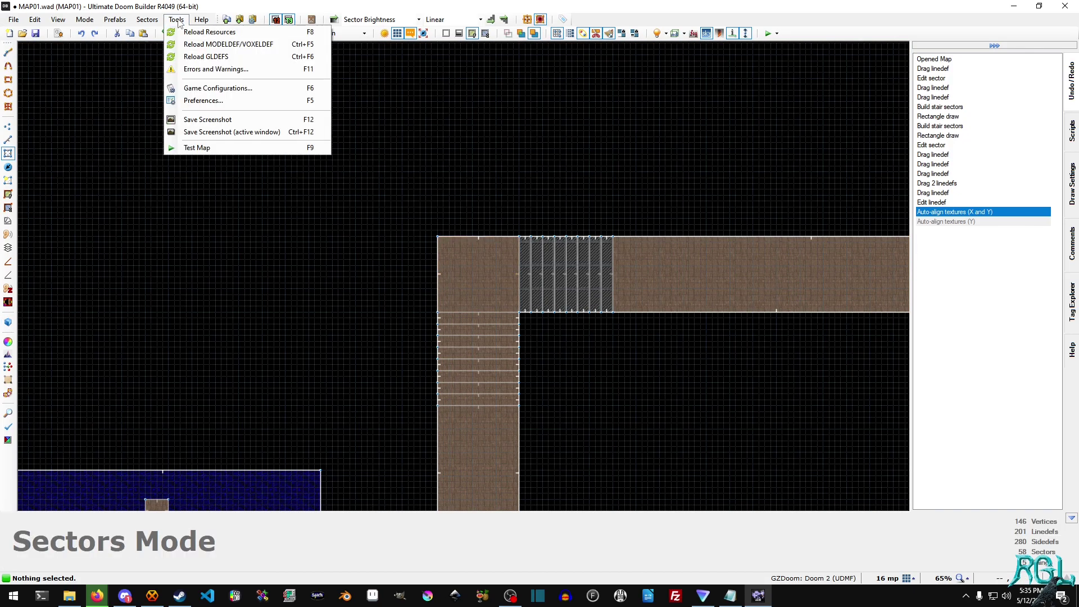
click(254, 101)
click(430, 141)
click(447, 159)
text(texture)
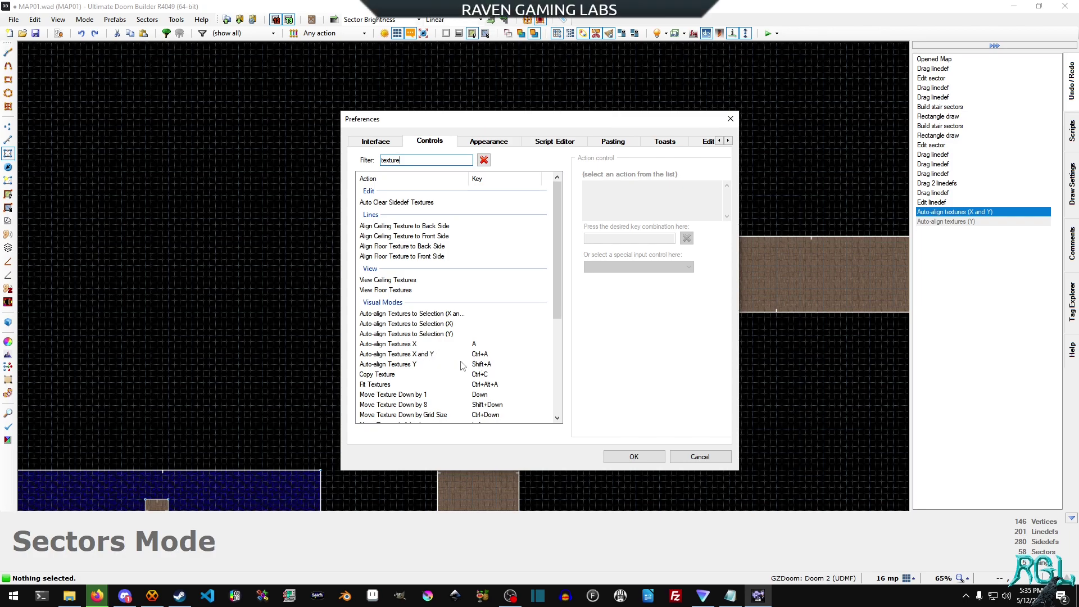
click(702, 458)
Step: Review the aligned walls in 3D, then test the map by walking up the first staircase and down the second into the new room
key(q)
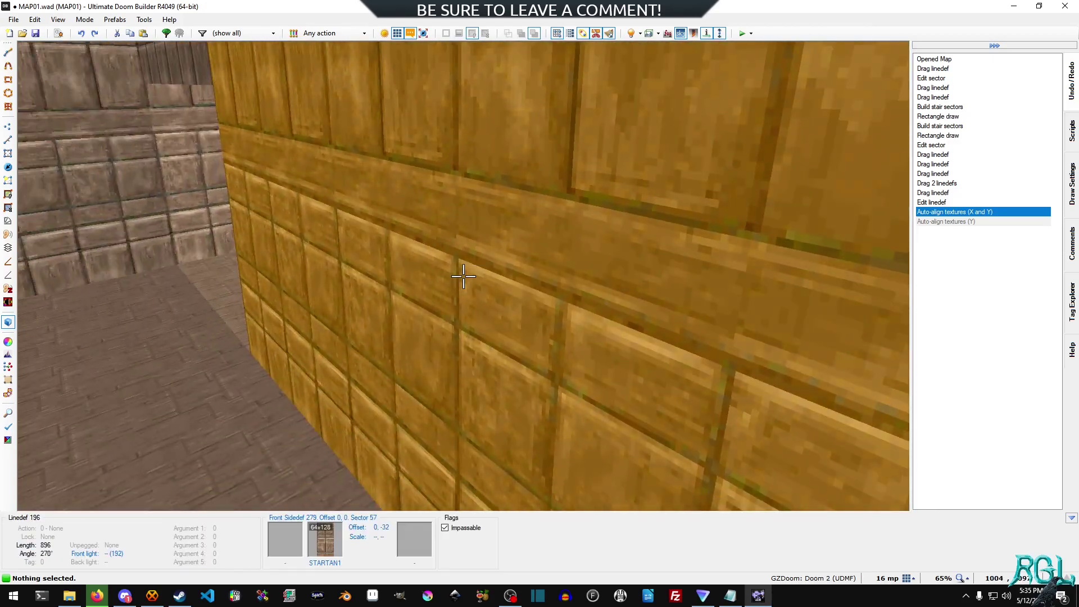
key(q)
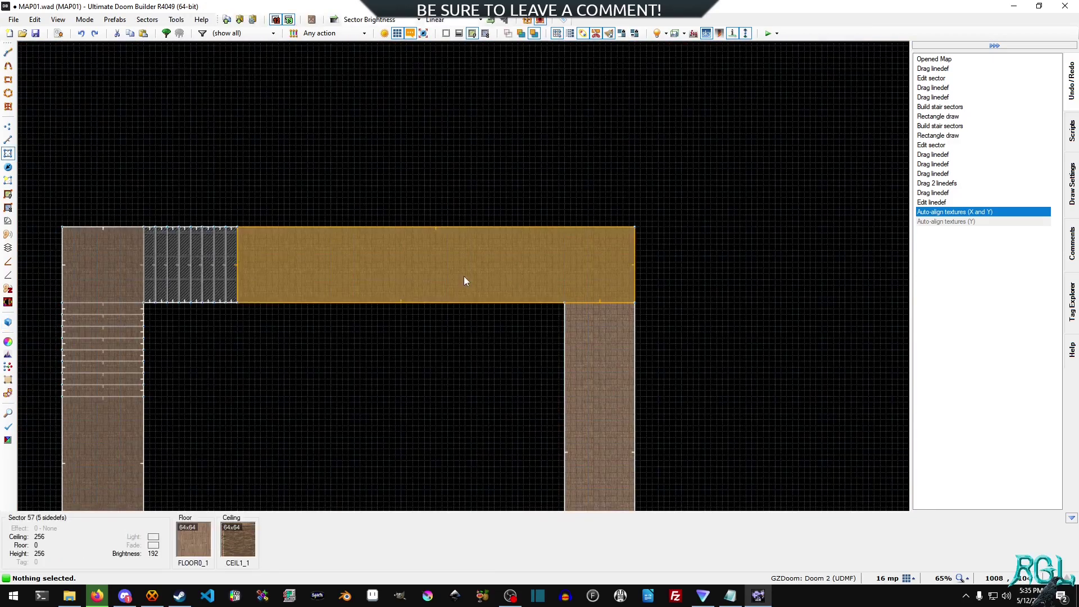
click(766, 33)
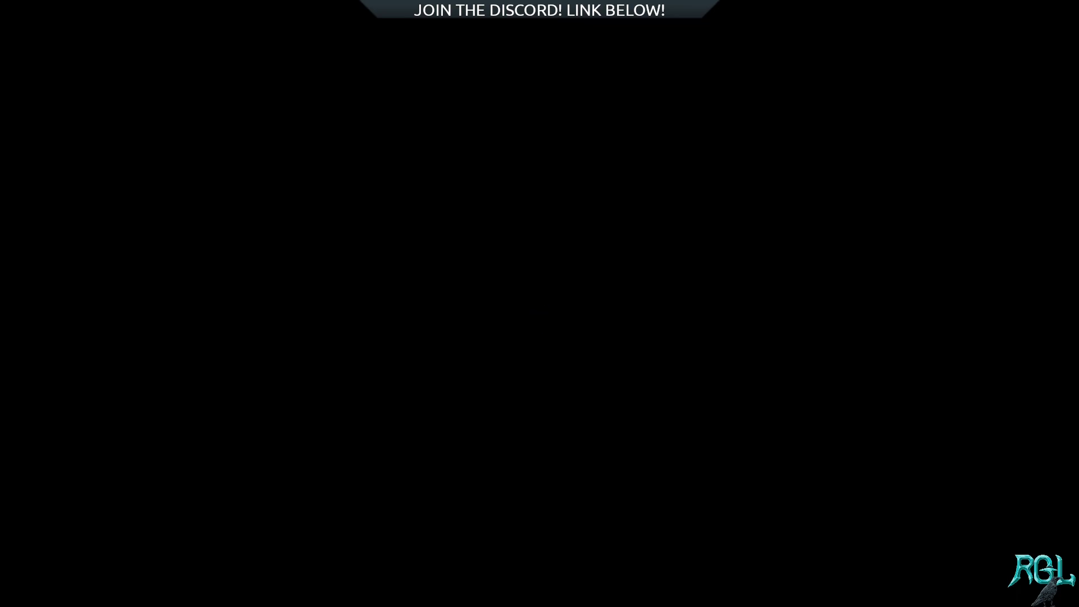
key(w)
key(e)
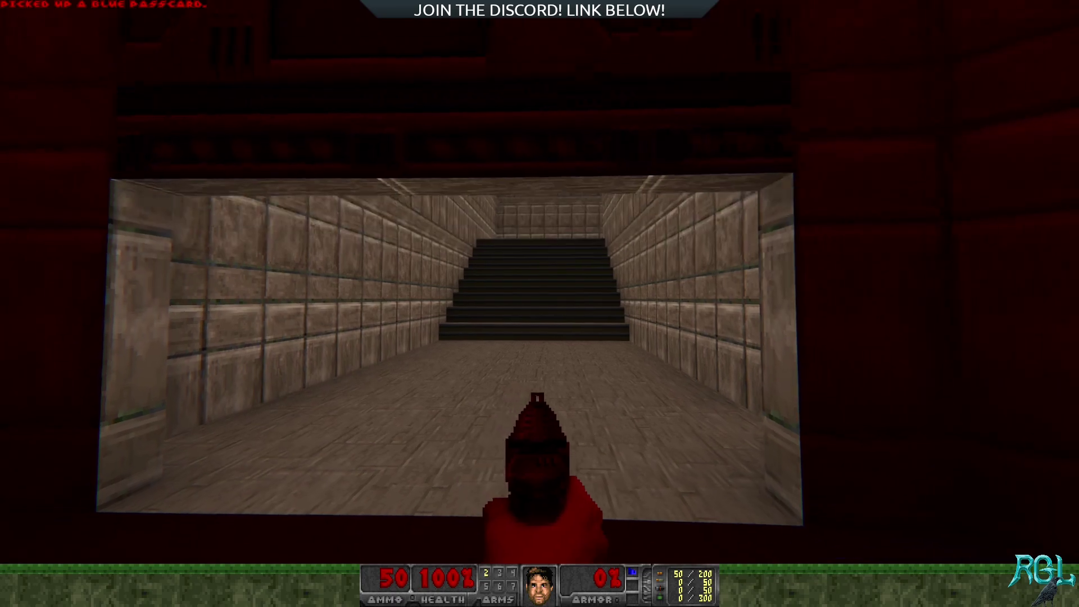
key(w)
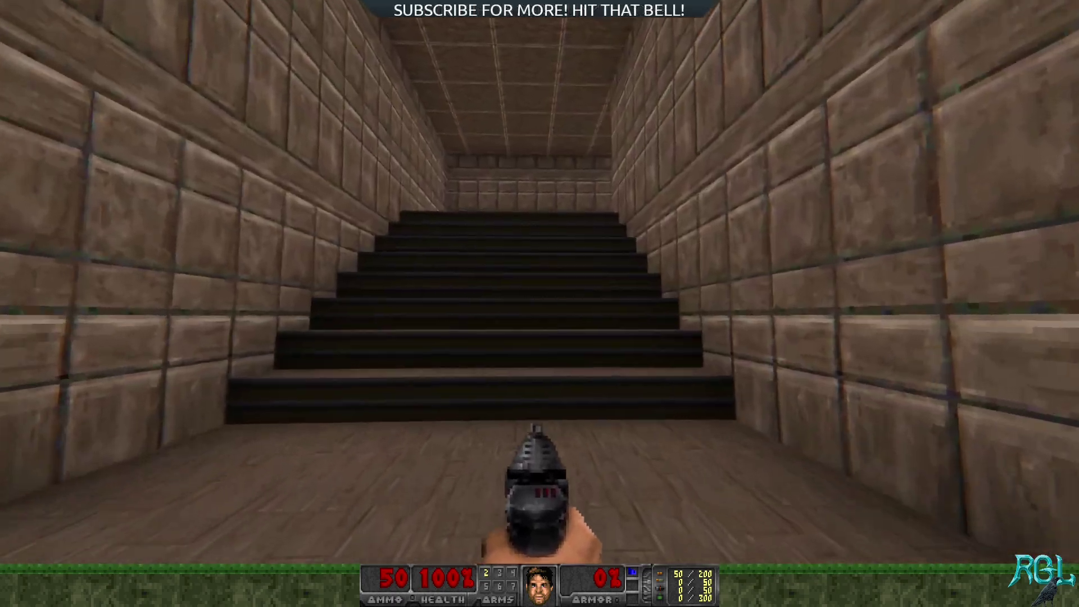
key(w)
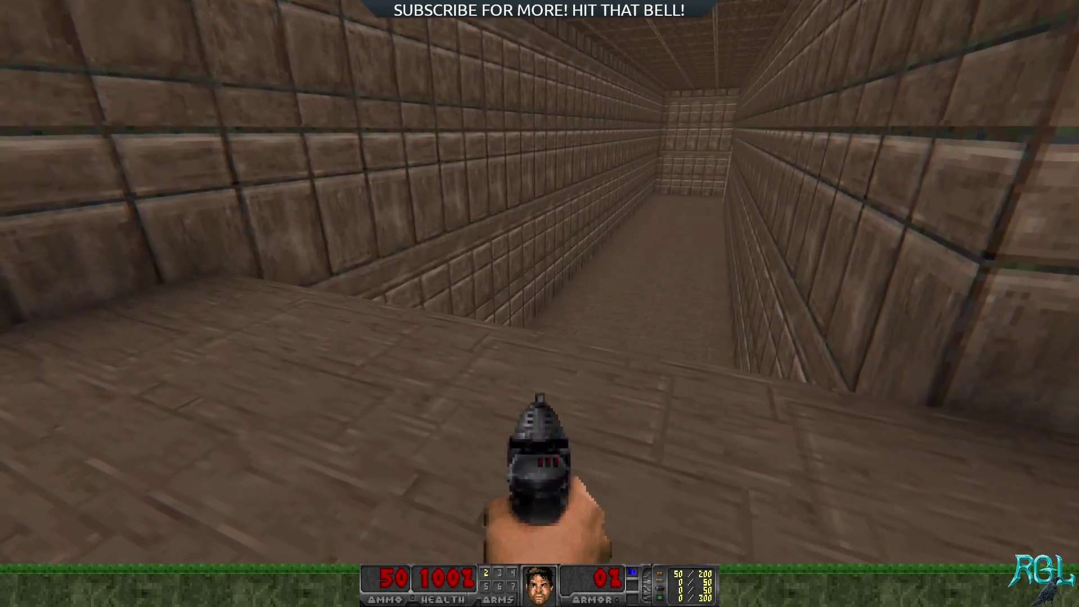
key(w)
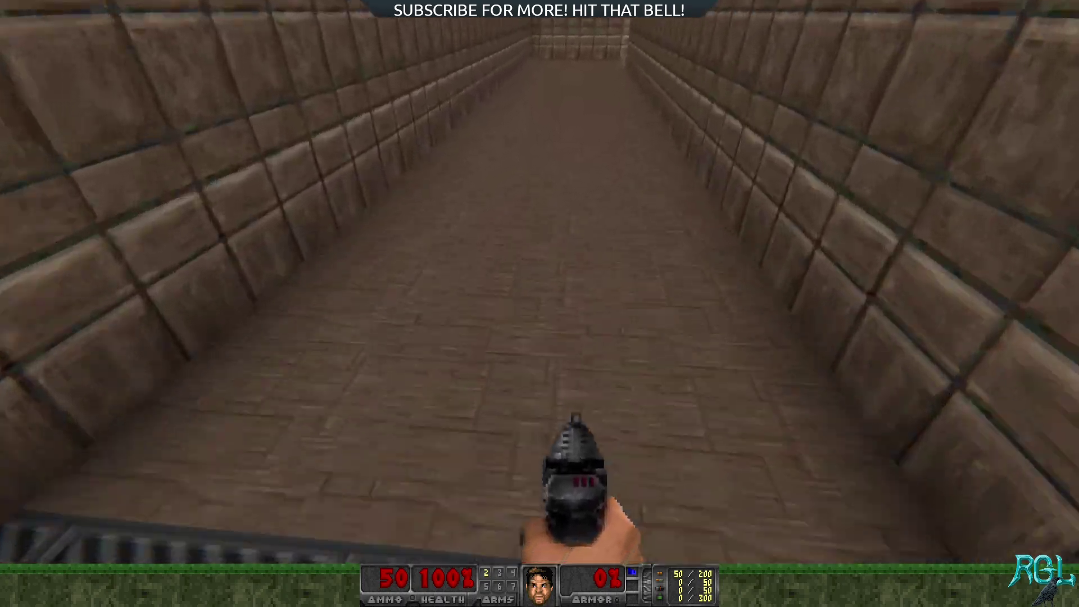
key(w)
key(w)
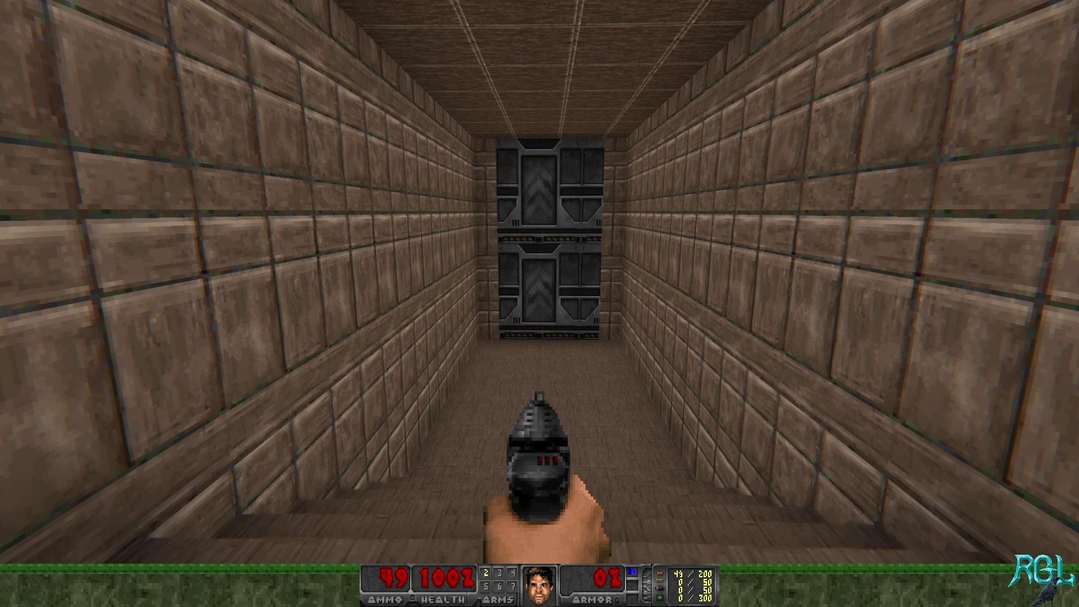
Step: In the test run, go back down the first staircase and through the door to look around the main room
key(w)
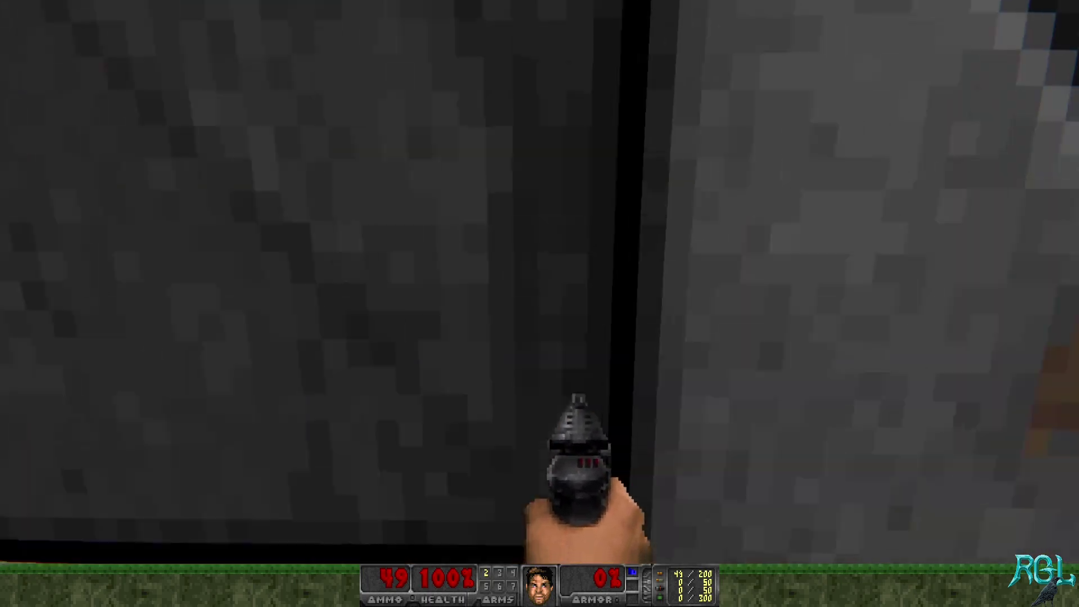
key(space)
key(w)
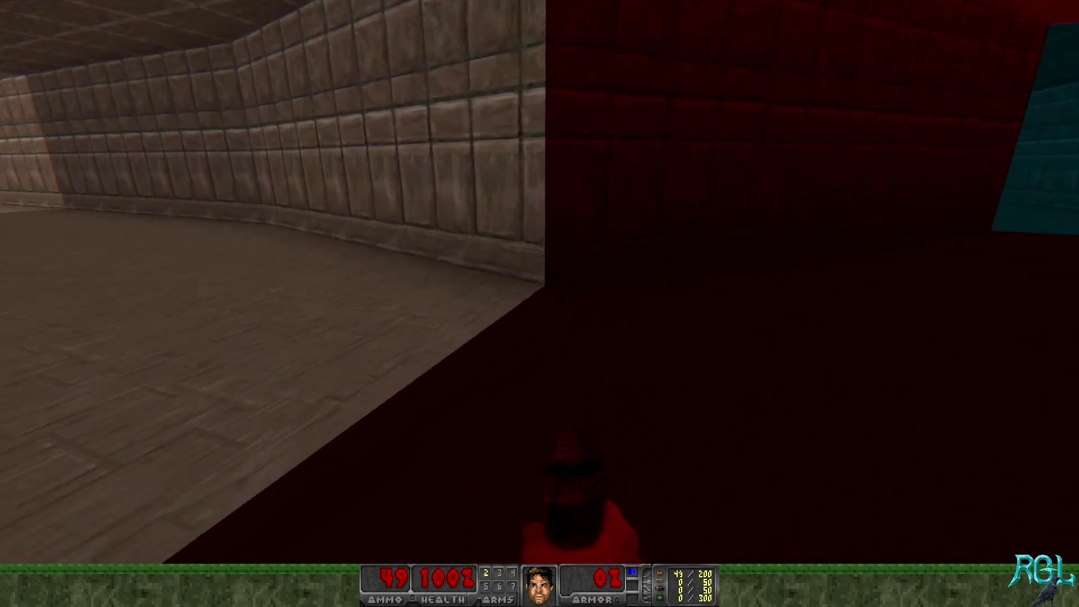
key(w)
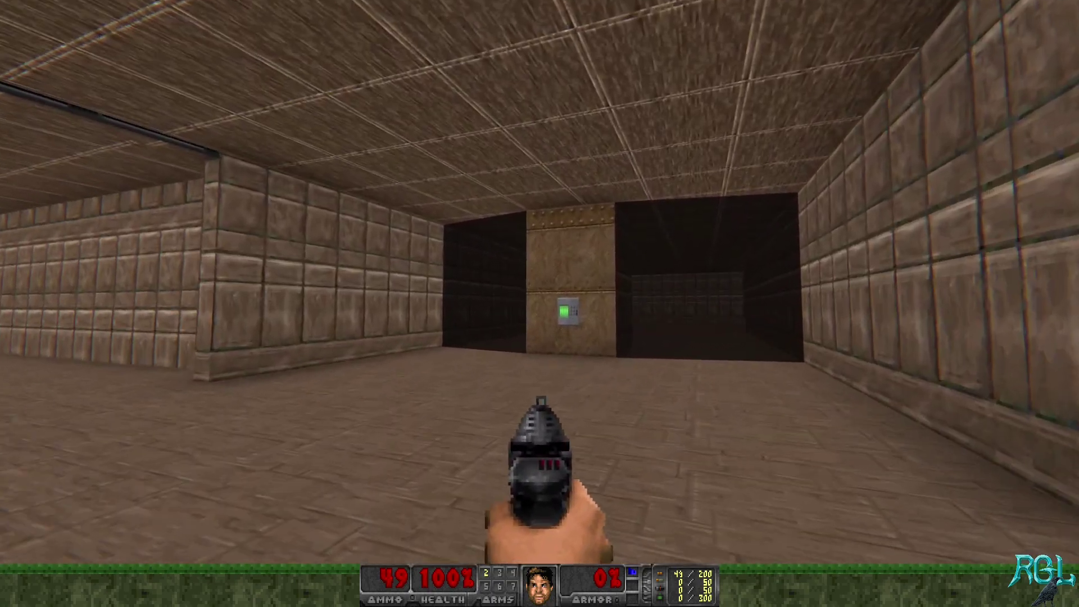
key(Left)
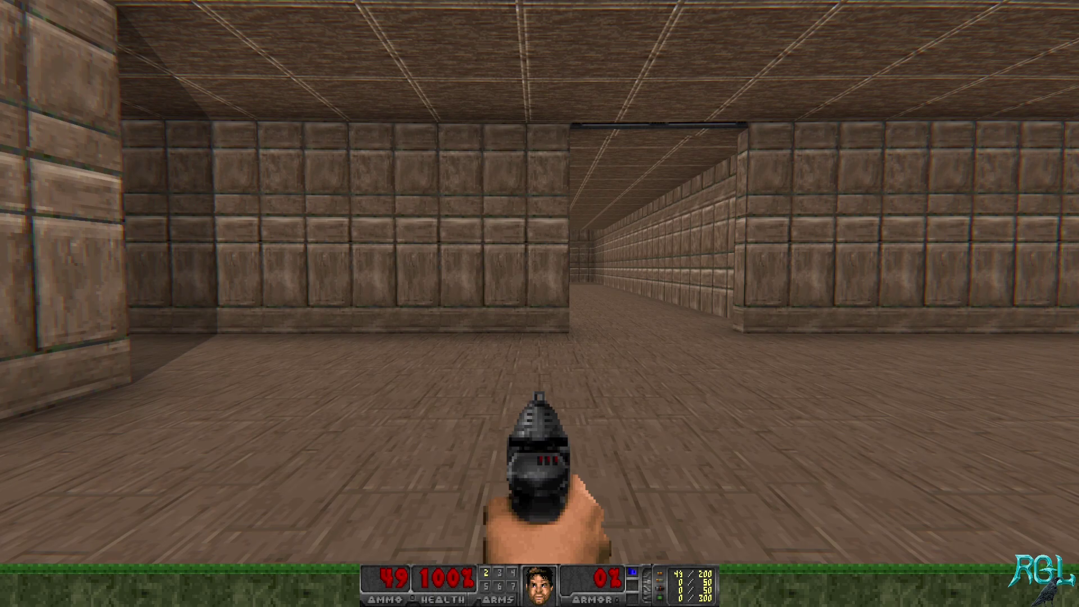